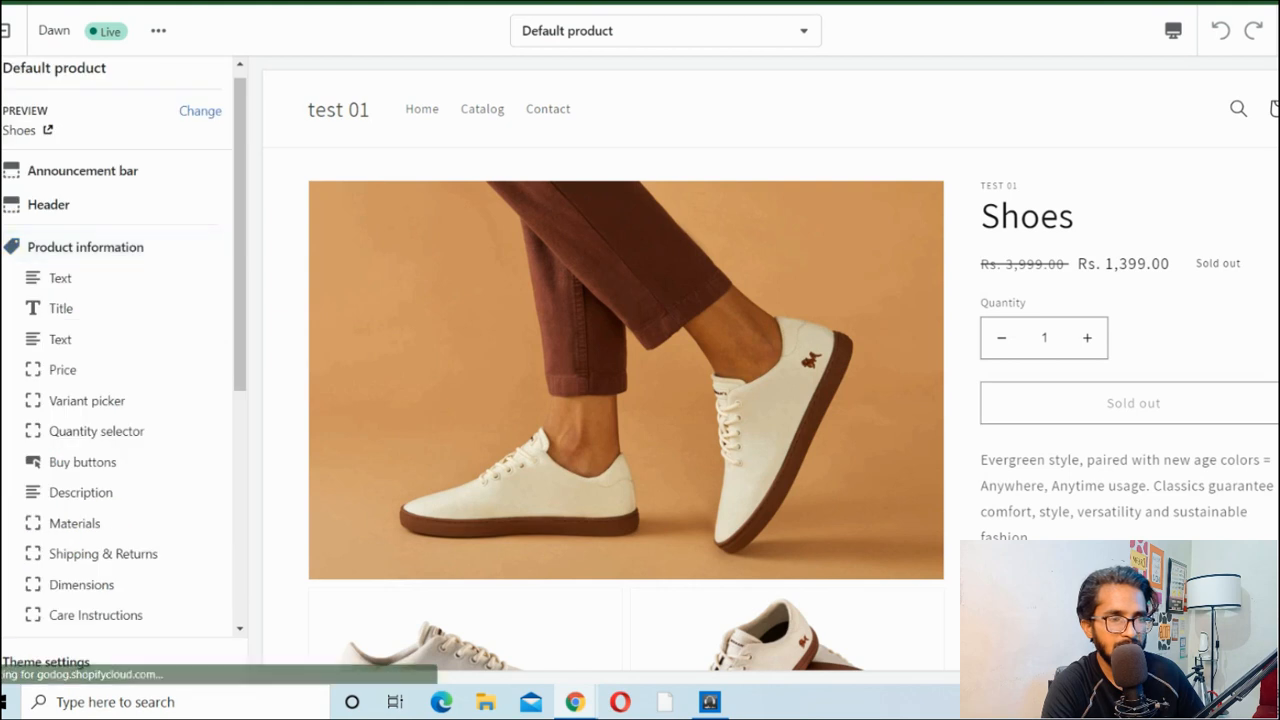
# Move the Variant picker block above the Price block in the Product information section.
pyautogui.scroll(-2, 110, 320)
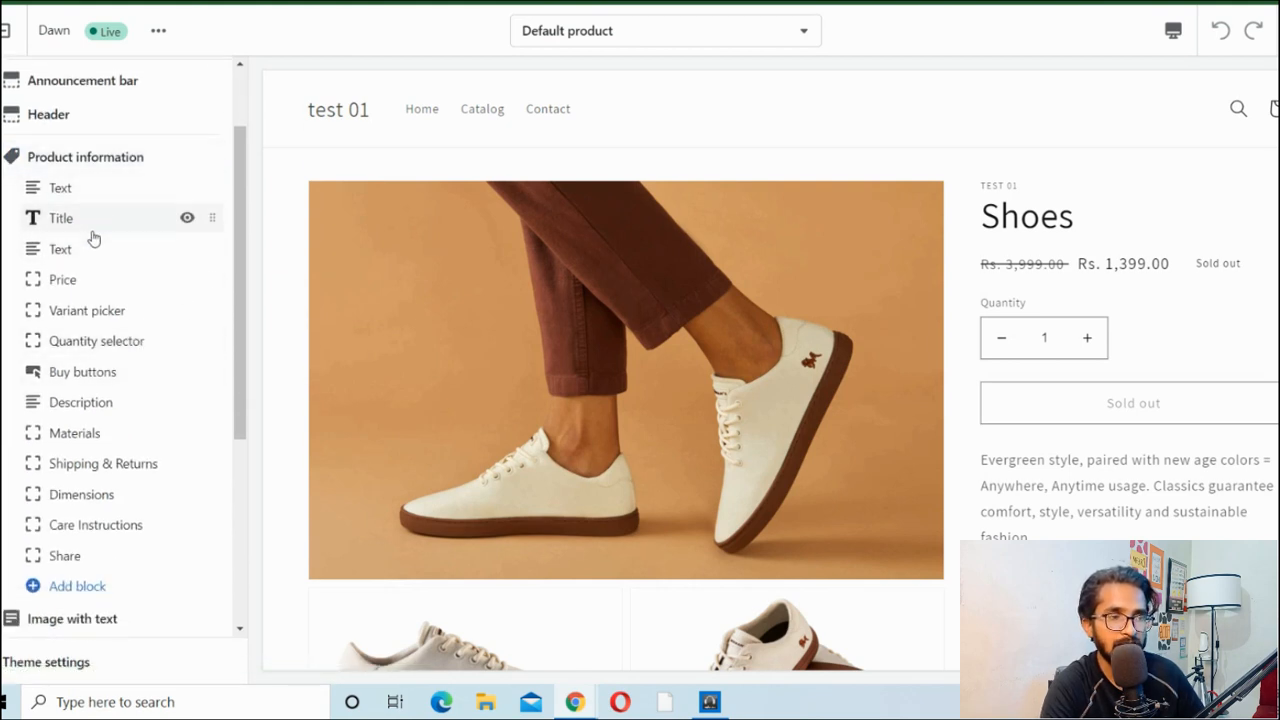
pyautogui.scroll(-1, 808, 302)
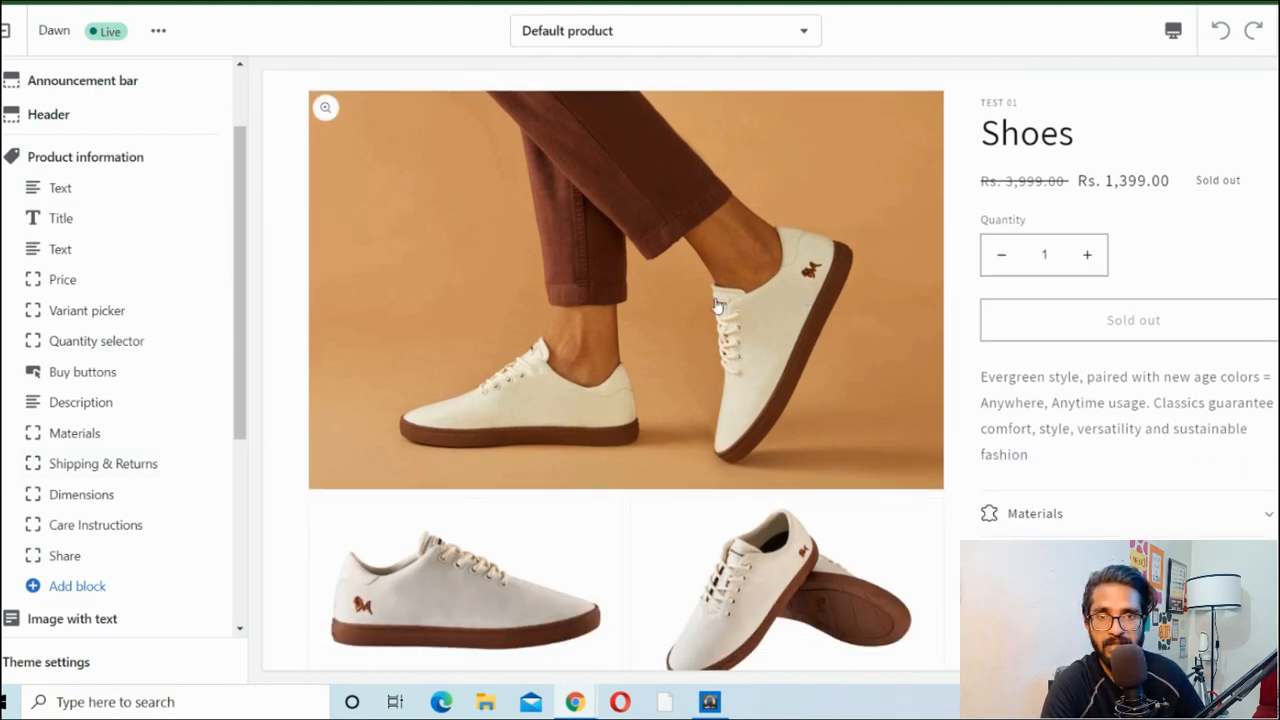
pyautogui.scroll(1, 229, 329)
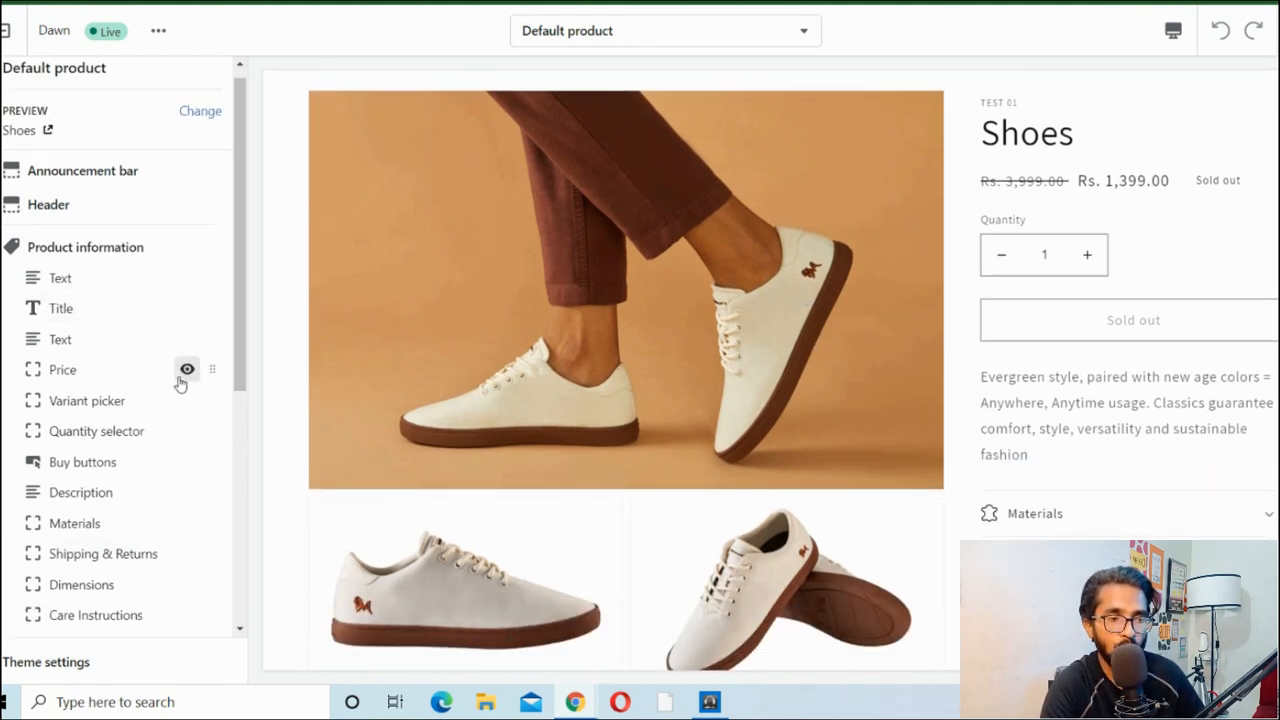
pyautogui.scroll(-1, 745, 435)
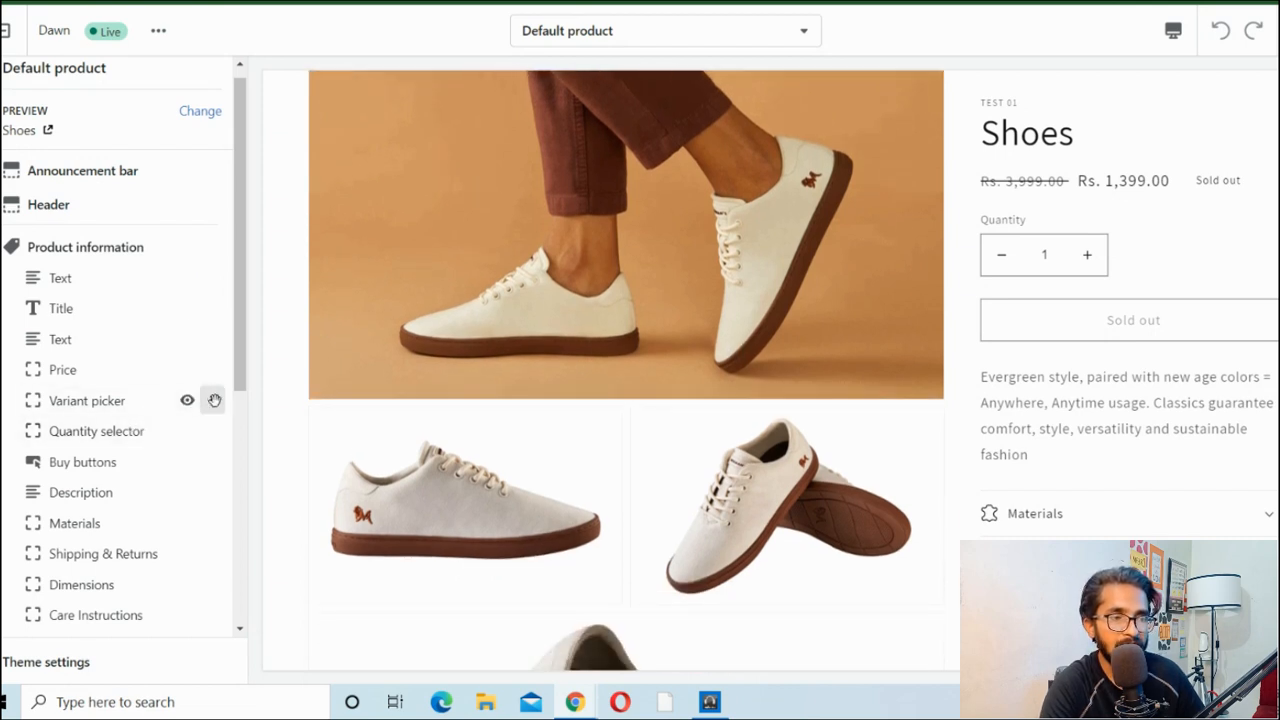
pyautogui.moveTo(214, 400); pyautogui.dragTo(216, 370)
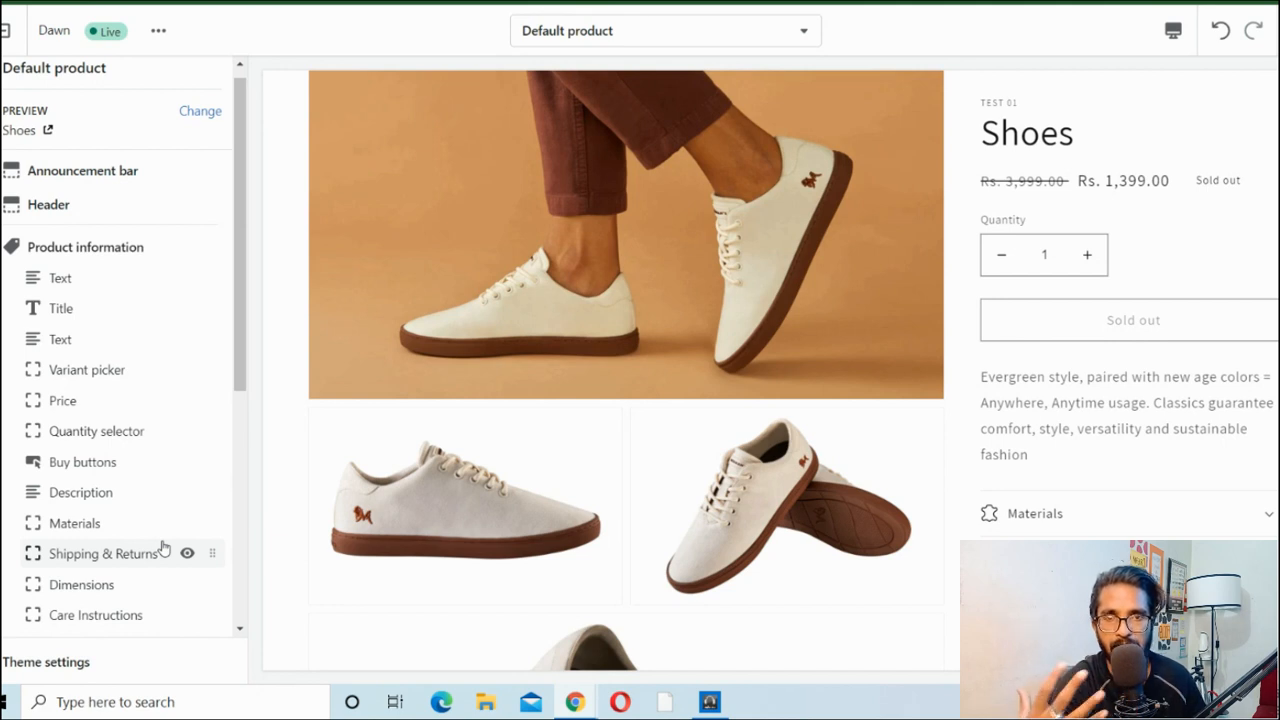
# Add a Collapsible row block to the Product information section.
pyautogui.scroll(-3, 163, 546)
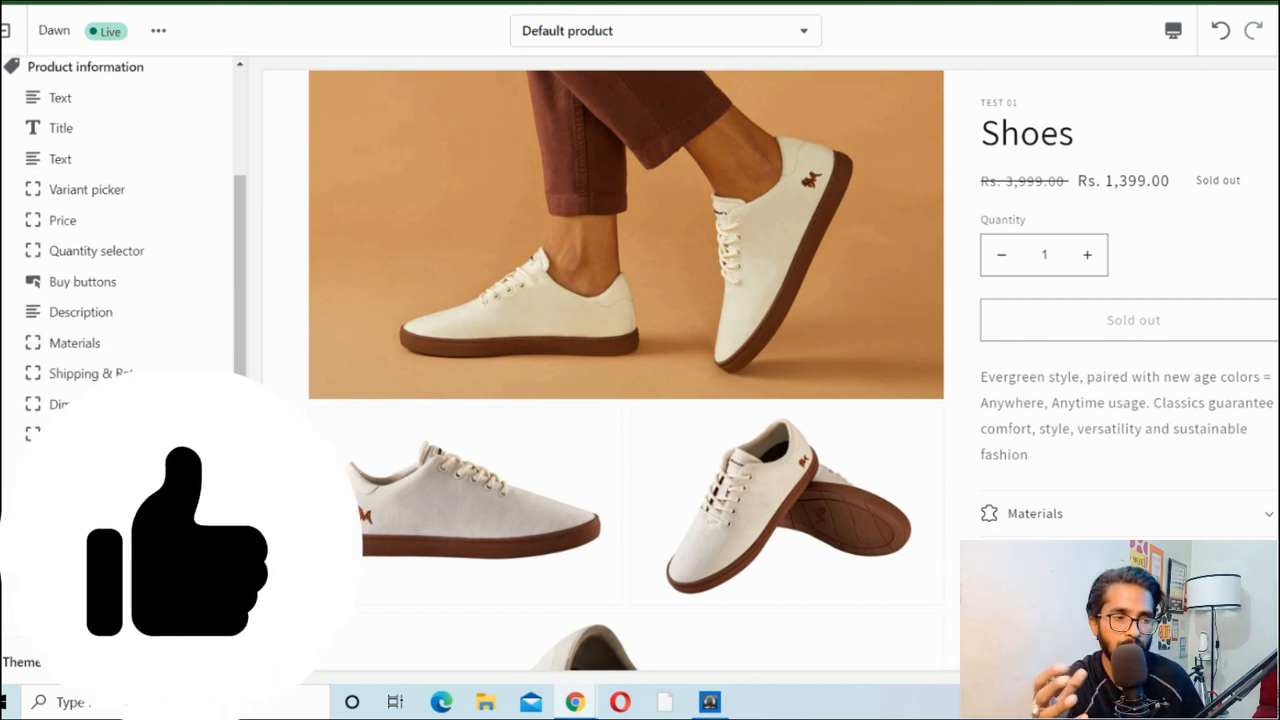
pyautogui.scroll(2, 114, 294)
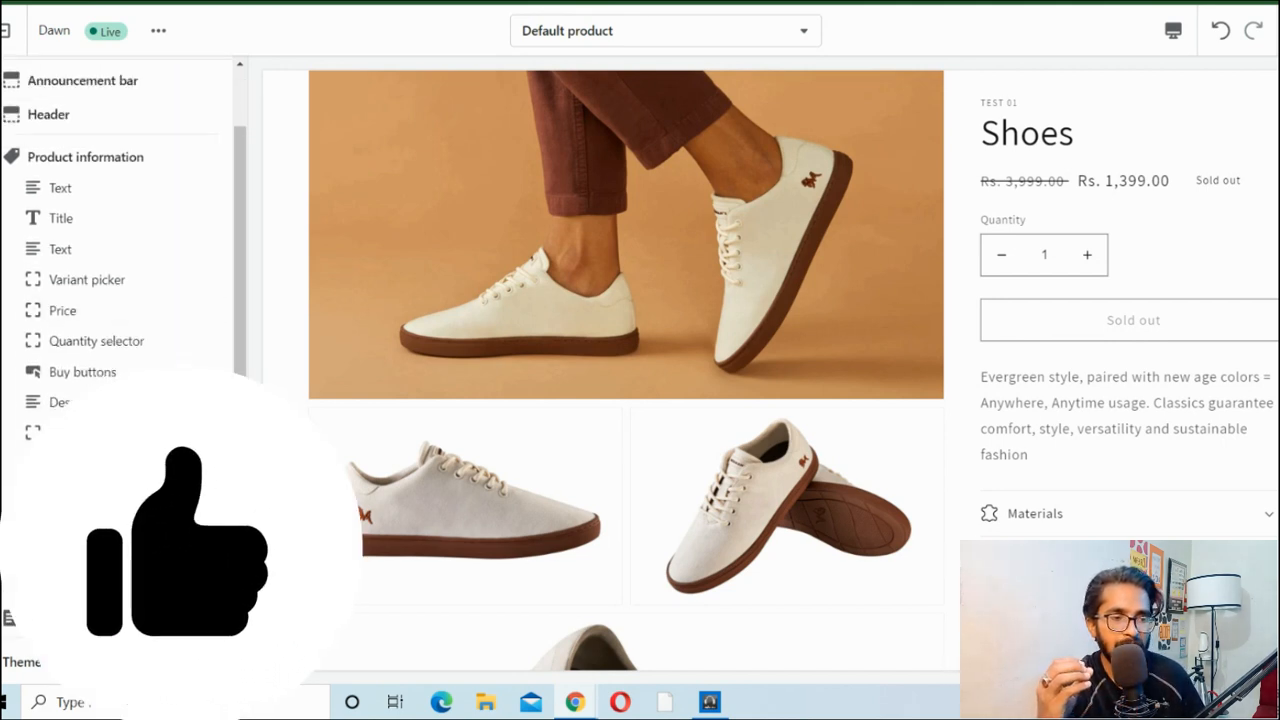
pyautogui.click(77, 586)
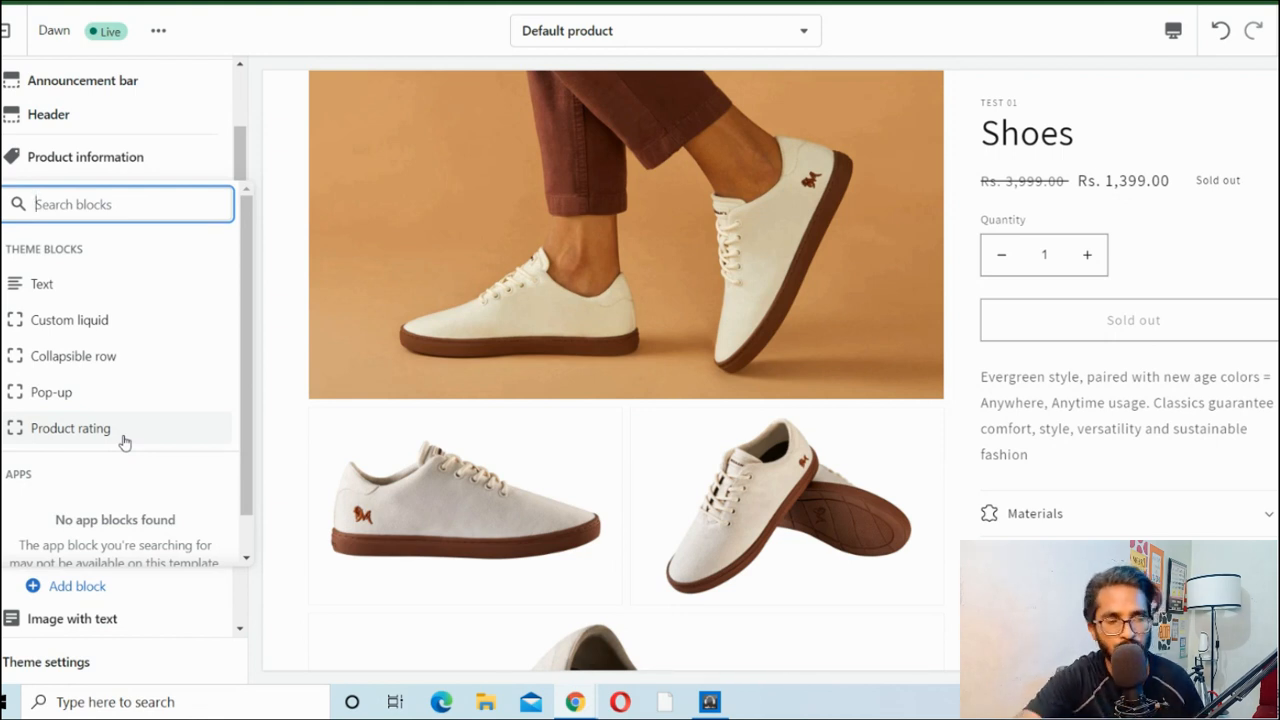
pyautogui.click(127, 358)
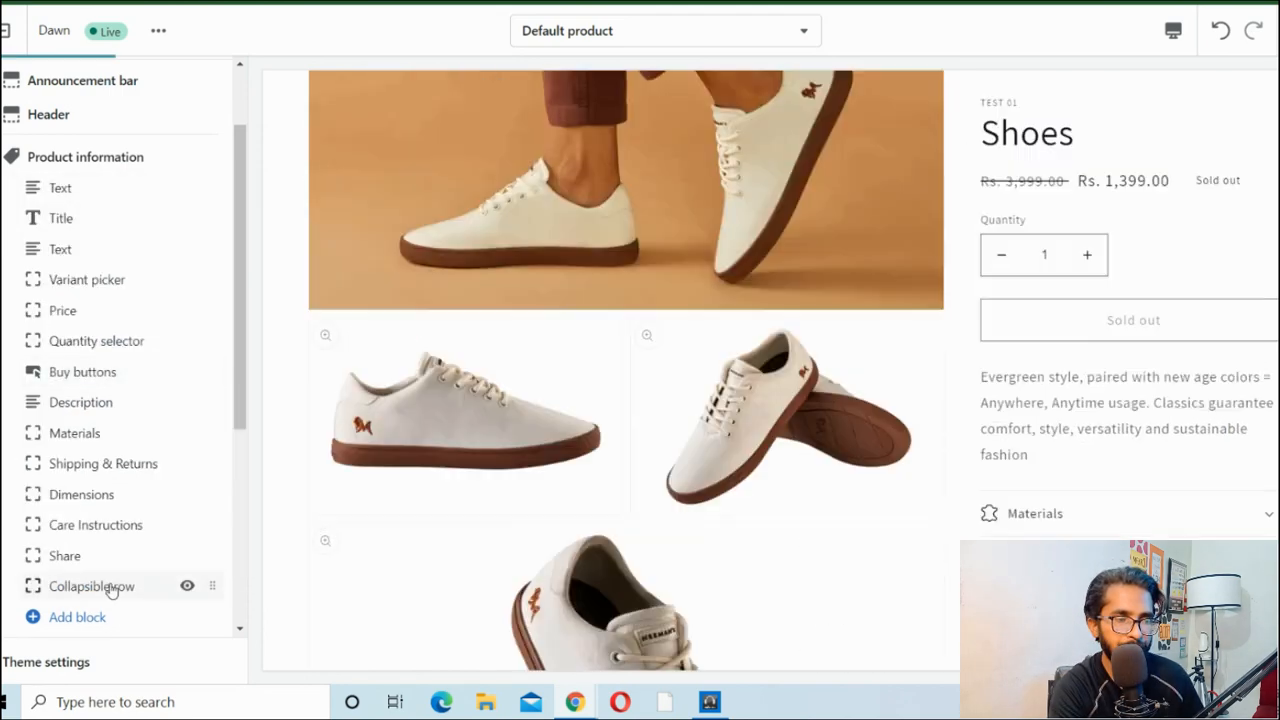
# Open the new Collapsible row block's settings and set its icon to Heart.
pyautogui.scroll(-2, 112, 540)
pyautogui.click(117, 407)
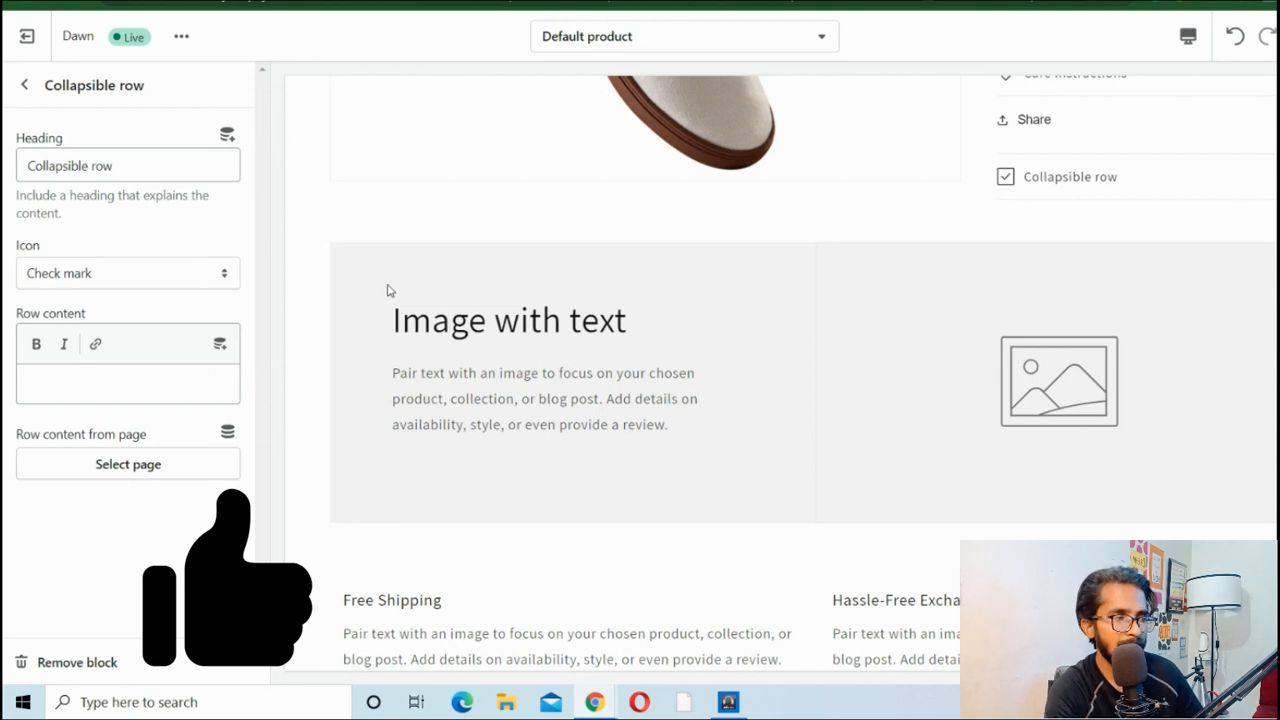
pyautogui.click(213, 282)
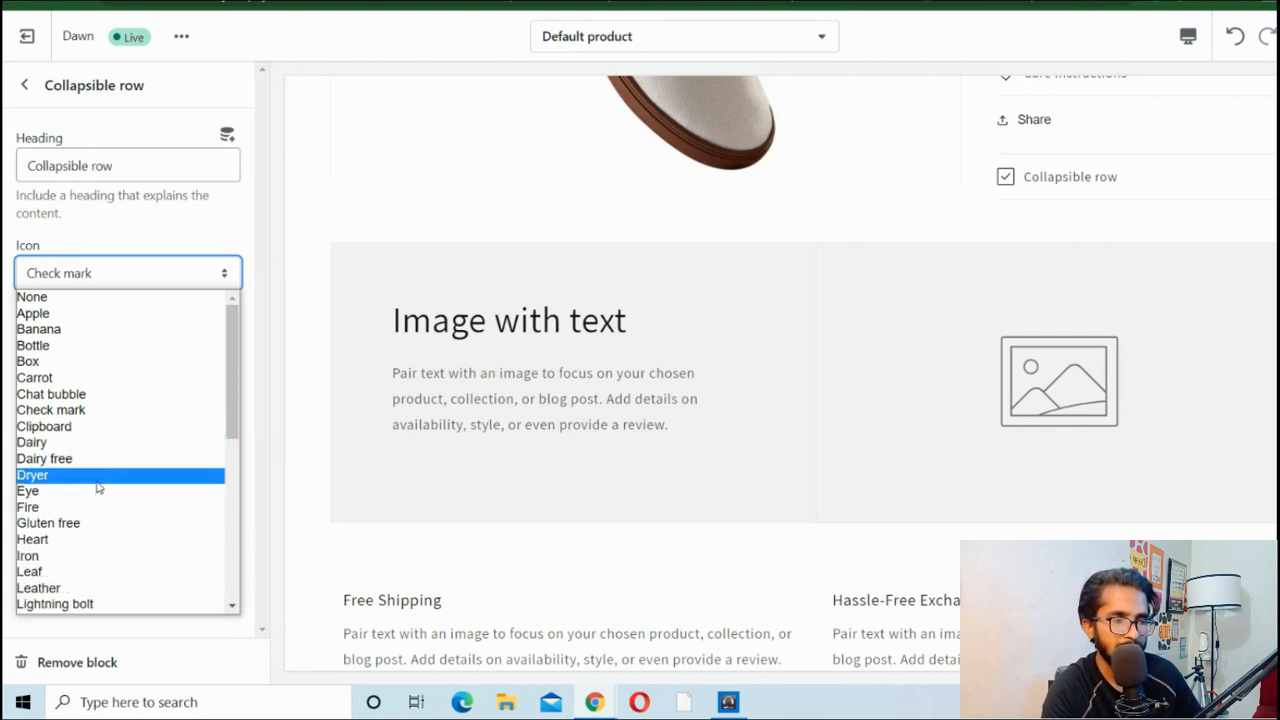
pyautogui.click(93, 540)
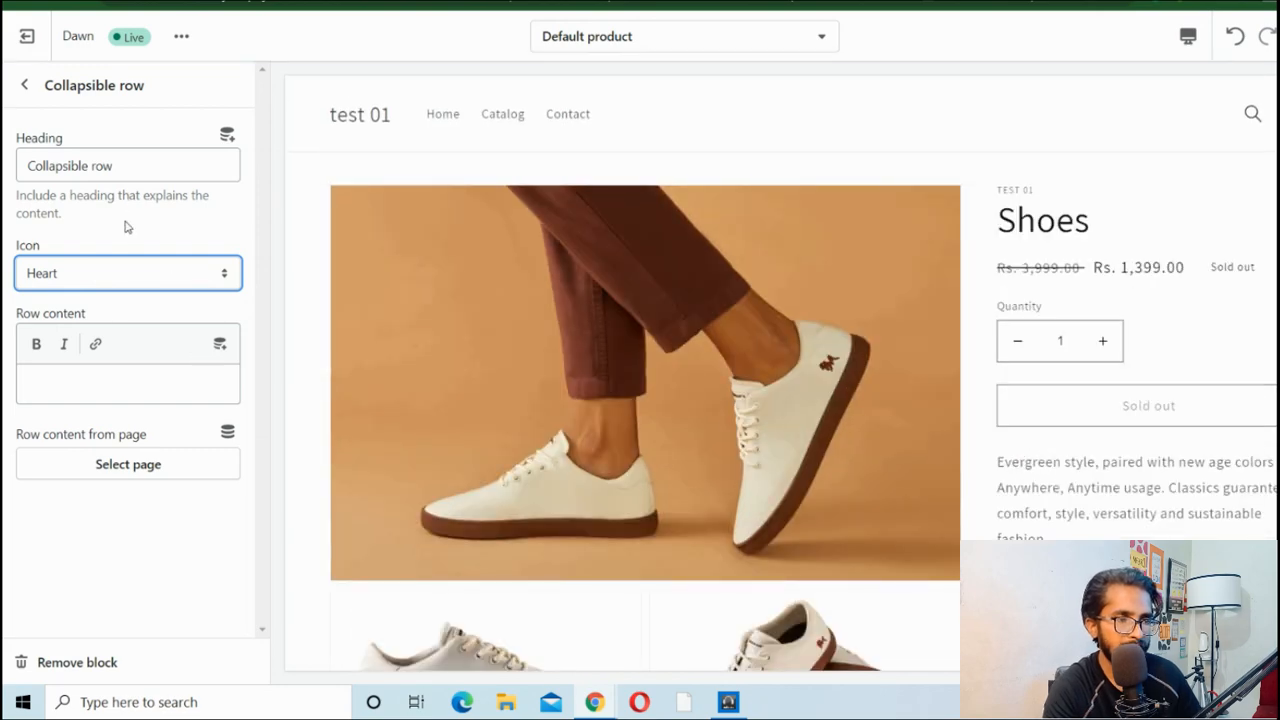
# Replace the collapsible row's heading with "Offers FOr You".
pyautogui.click(158, 168)
pyautogui.scroll(-8, 1031, 477)
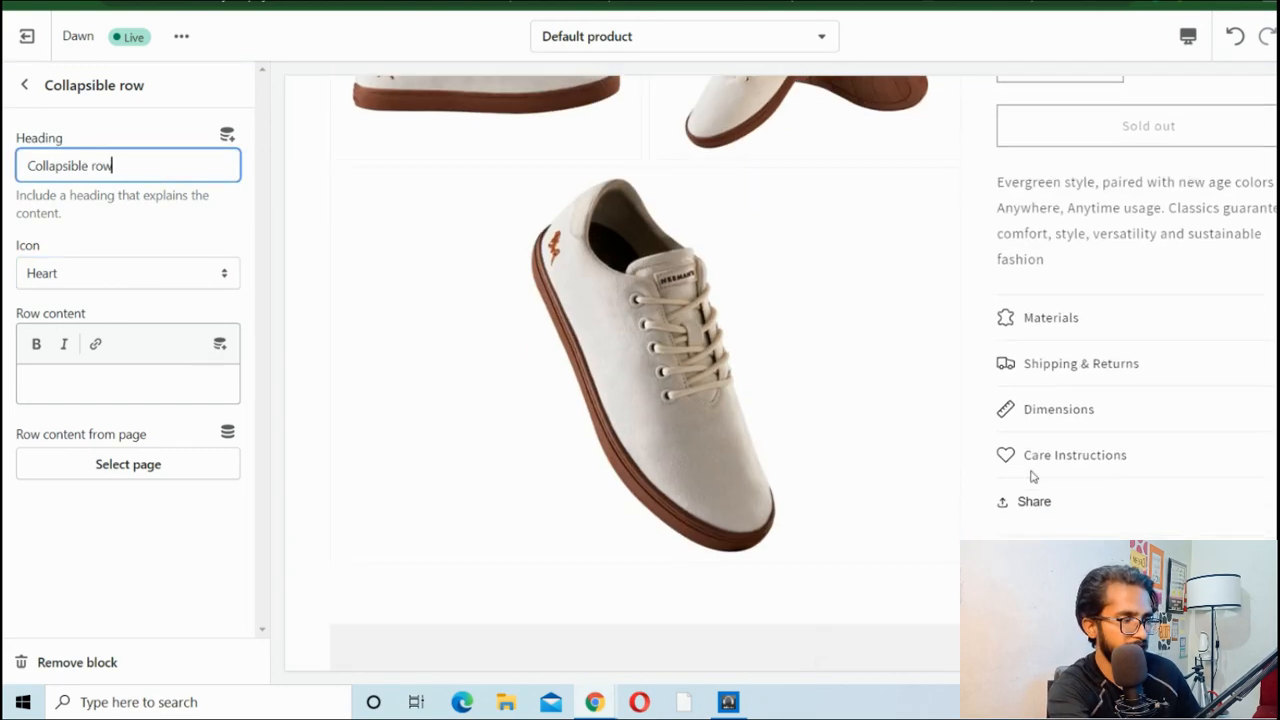
pyautogui.scroll(-5, 817, 486)
pyautogui.scroll(10, 469, 443)
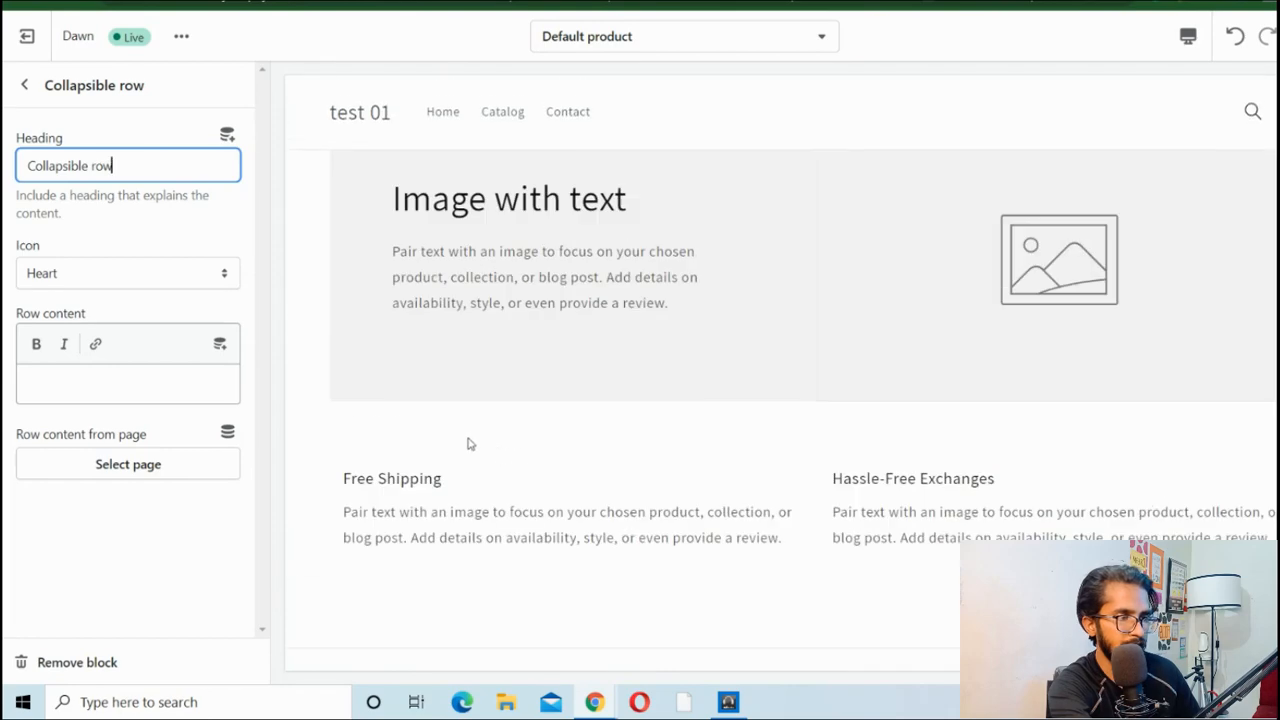
pyautogui.scroll(3, 498, 456)
pyautogui.hotkey('ctrl', 'a')
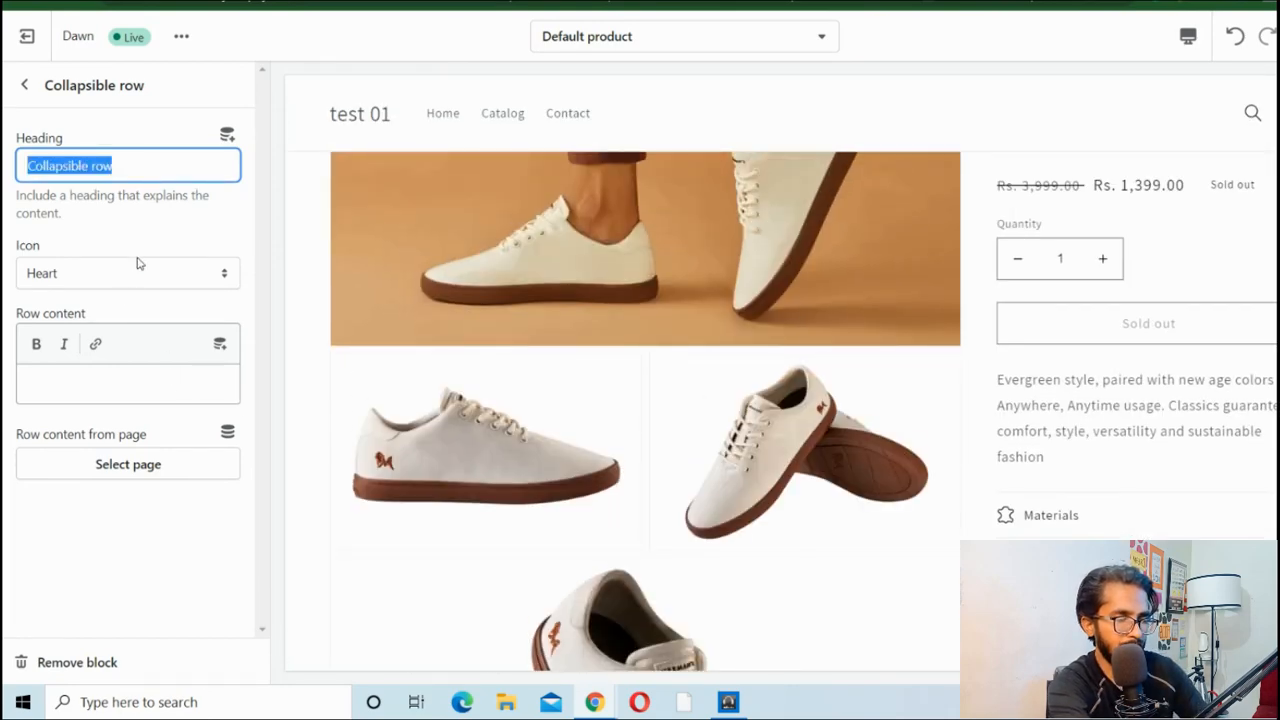
pyautogui.write('Offers FO')
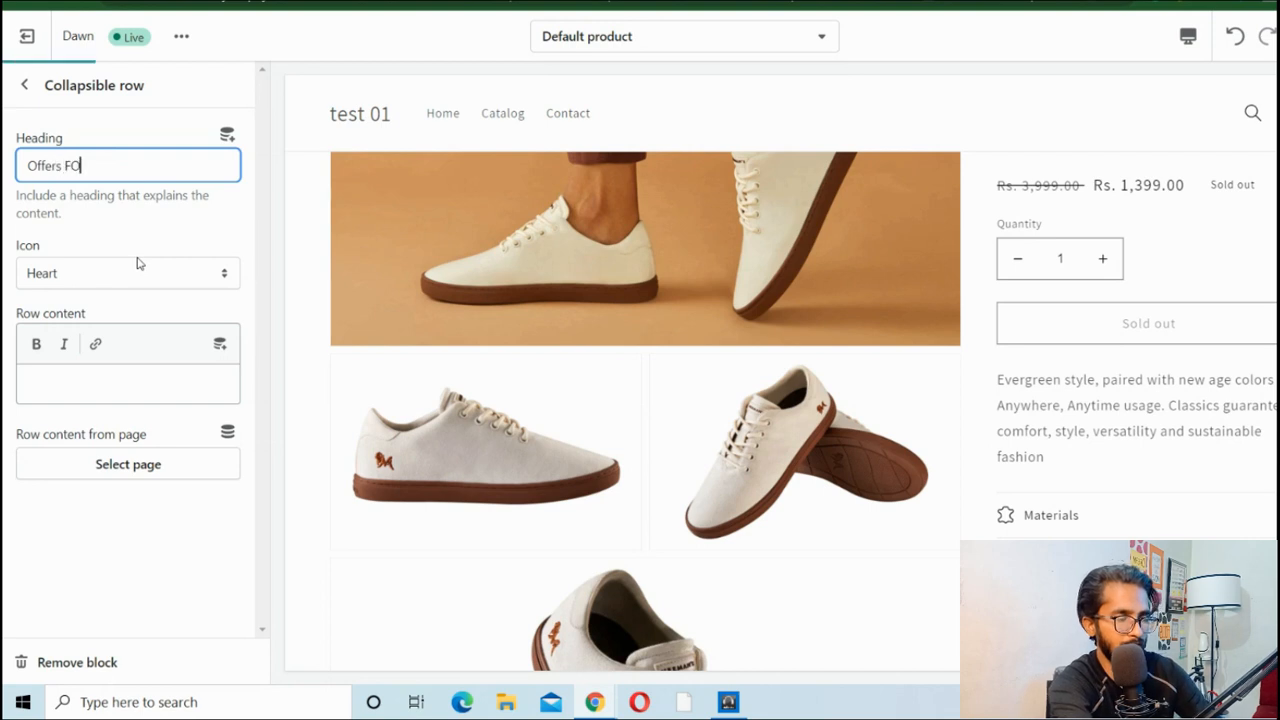
pyautogui.write('r You')
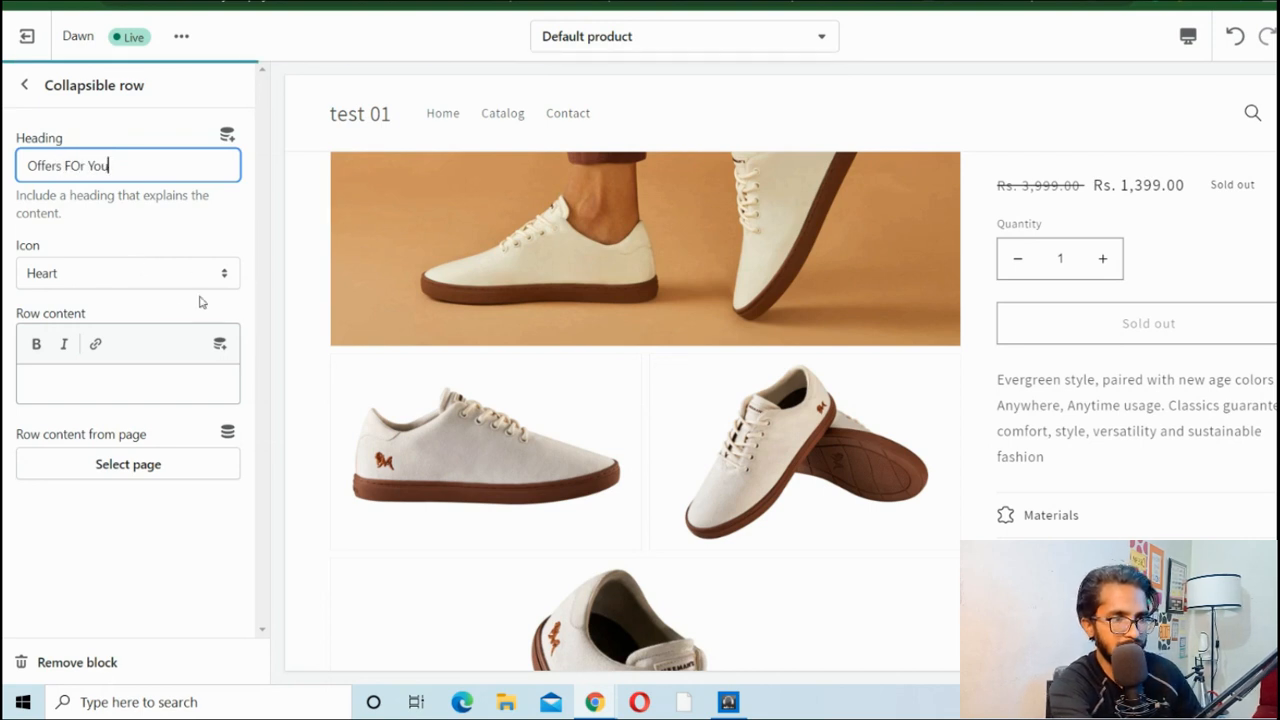
# Enter "10% off on prepaid orders." as the collapsible row's content.
pyautogui.click(117, 384)
pyautogui.write('1')
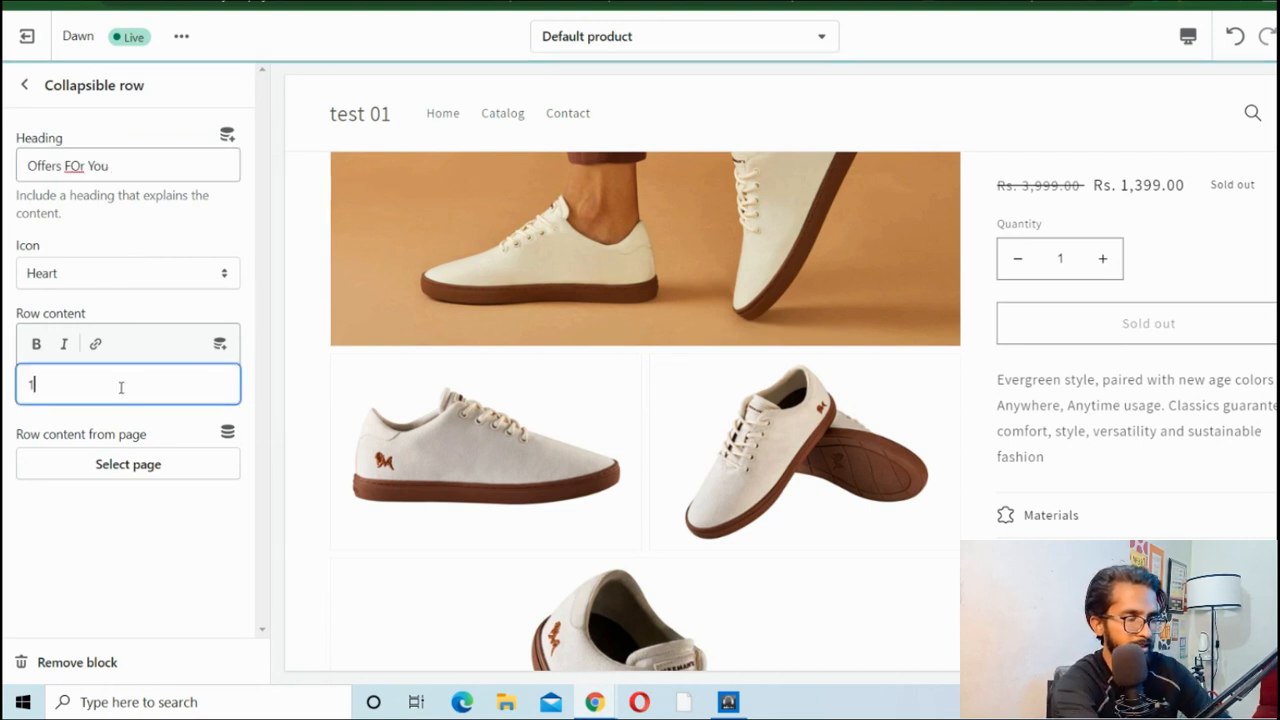
pyautogui.write('0%')
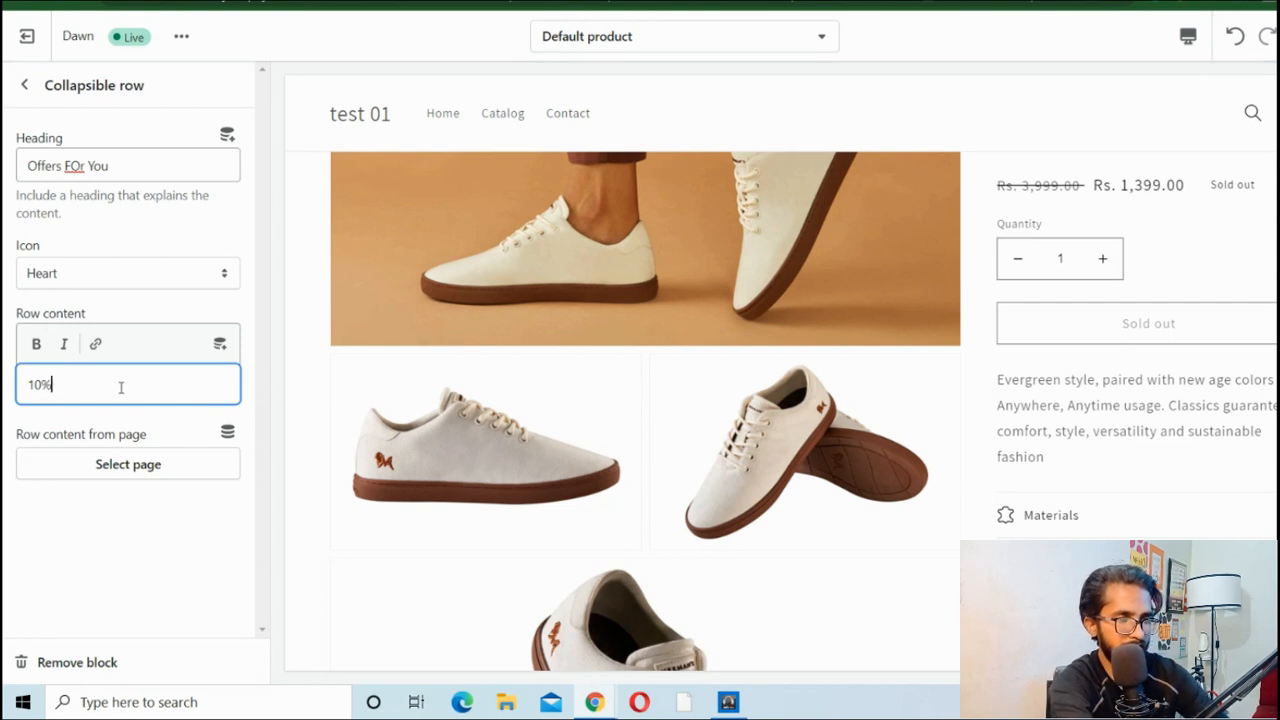
pyautogui.write(' off on ')
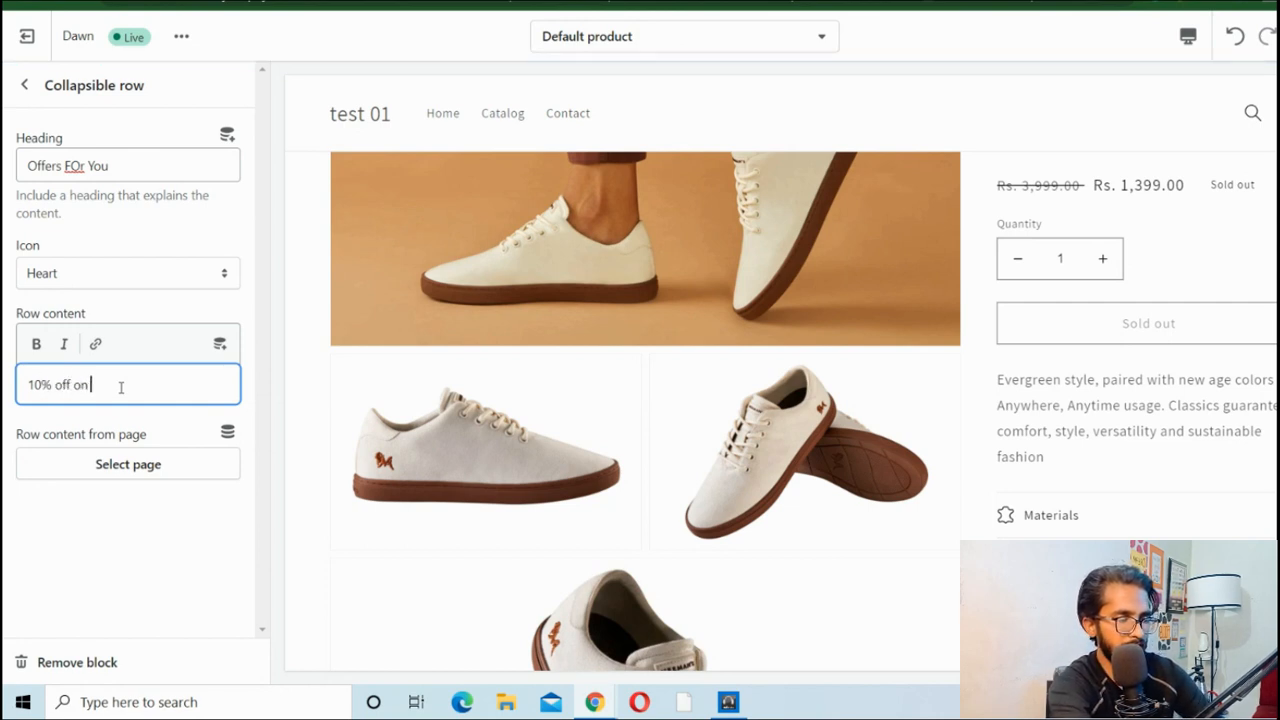
pyautogui.write('eve')
pyautogui.press('BackSpace')
pyautogui.press('BackSpace')
pyautogui.press('BackSpace')
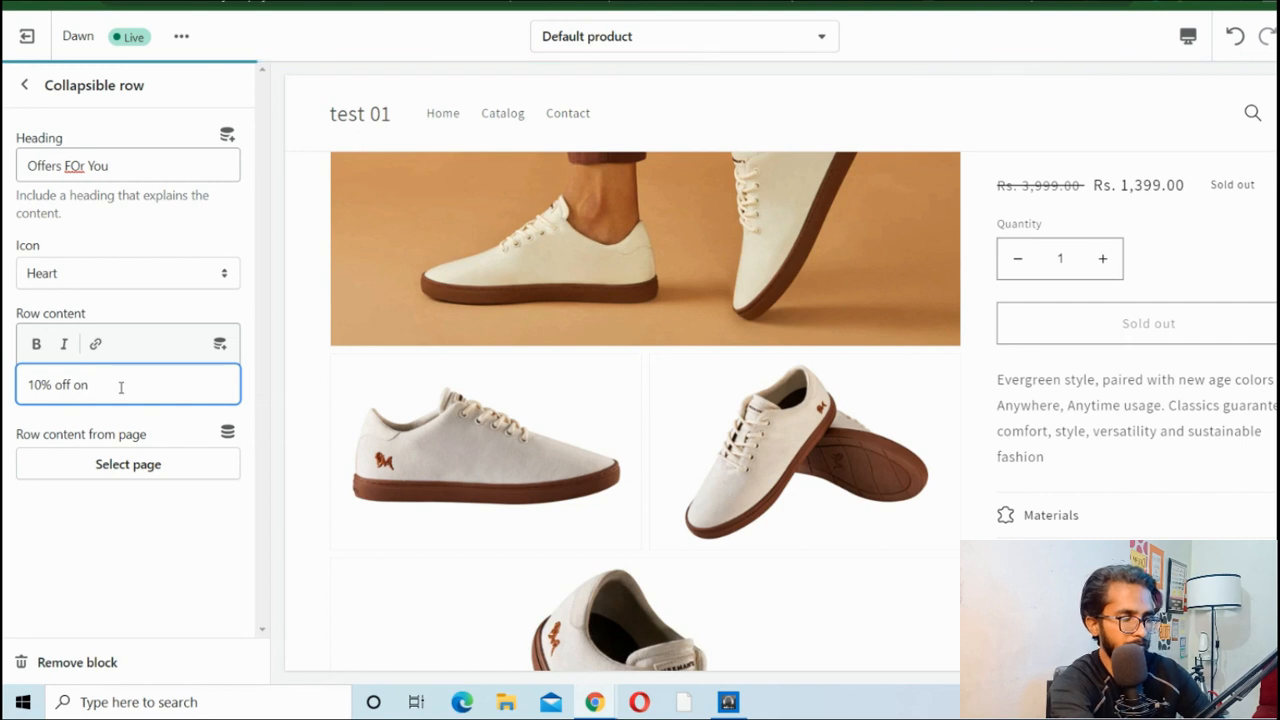
pyautogui.write('prepaid ord')
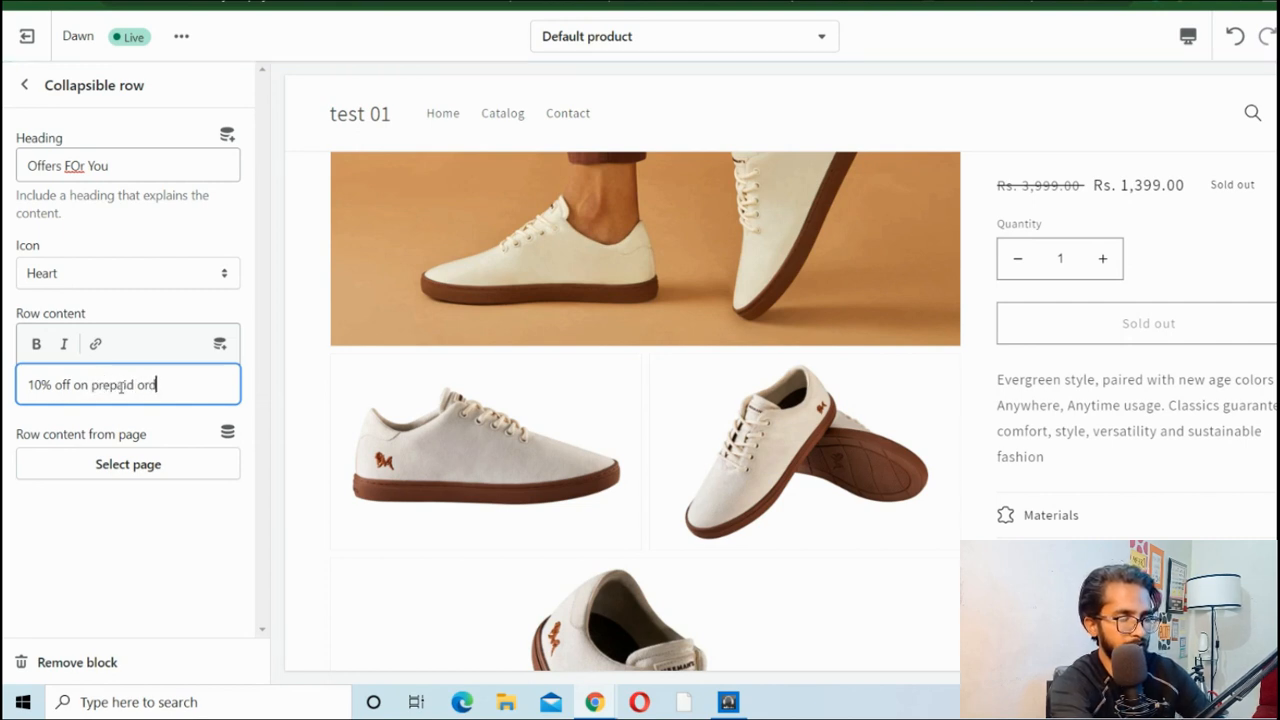
pyautogui.write('ers.')
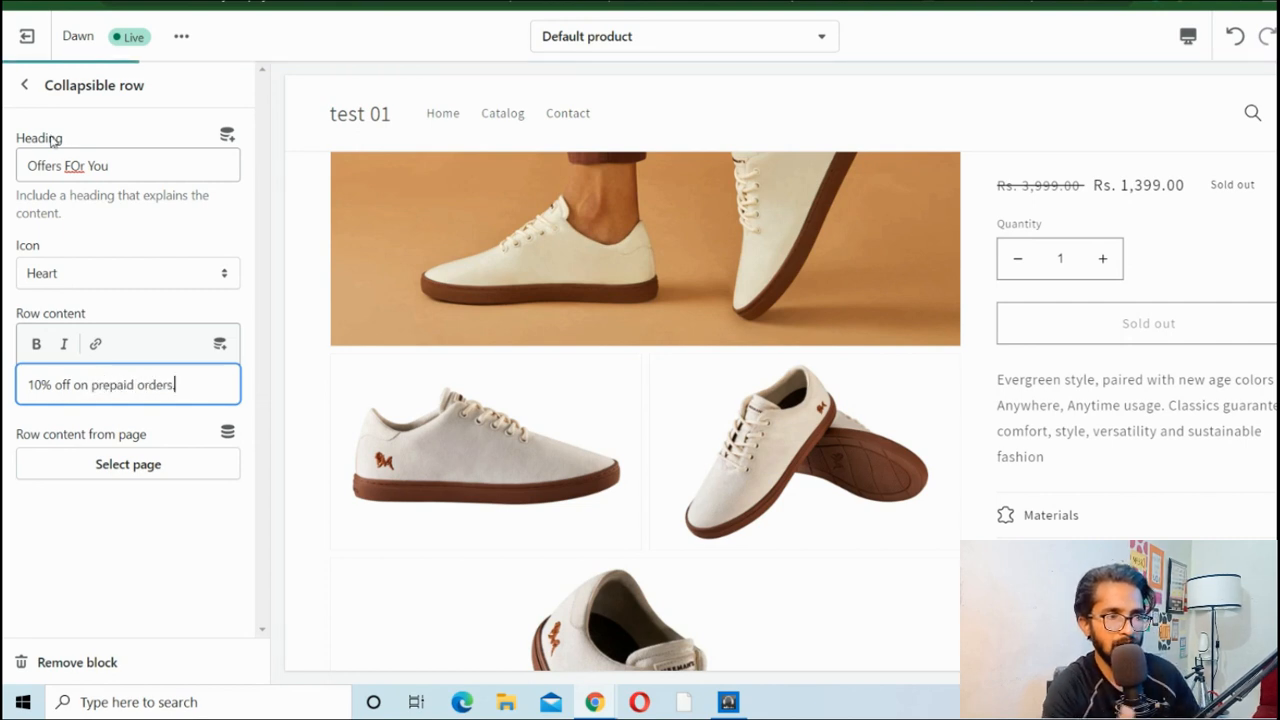
# Correct the capitalization in the collapsible row's heading so it reads "Offers For You".
pyautogui.click(97, 170)
pyautogui.press('BackSpace')
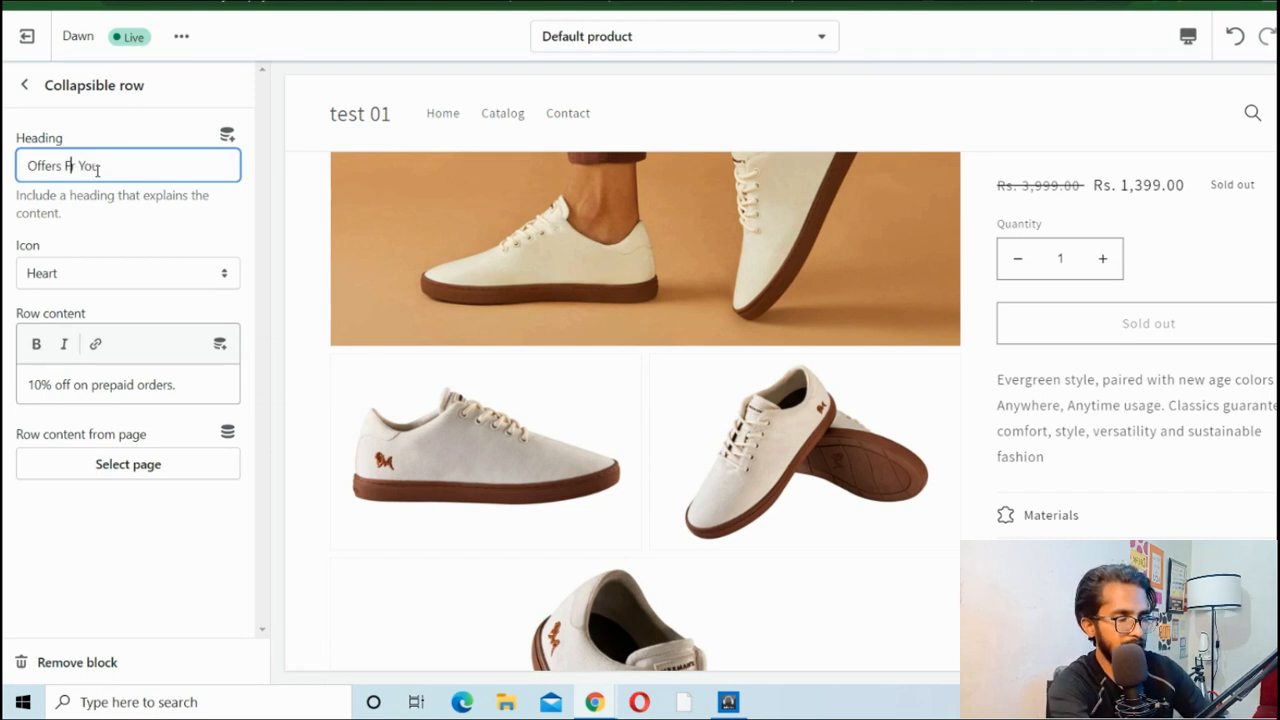
pyautogui.write('or')
pyautogui.click(298, 189)
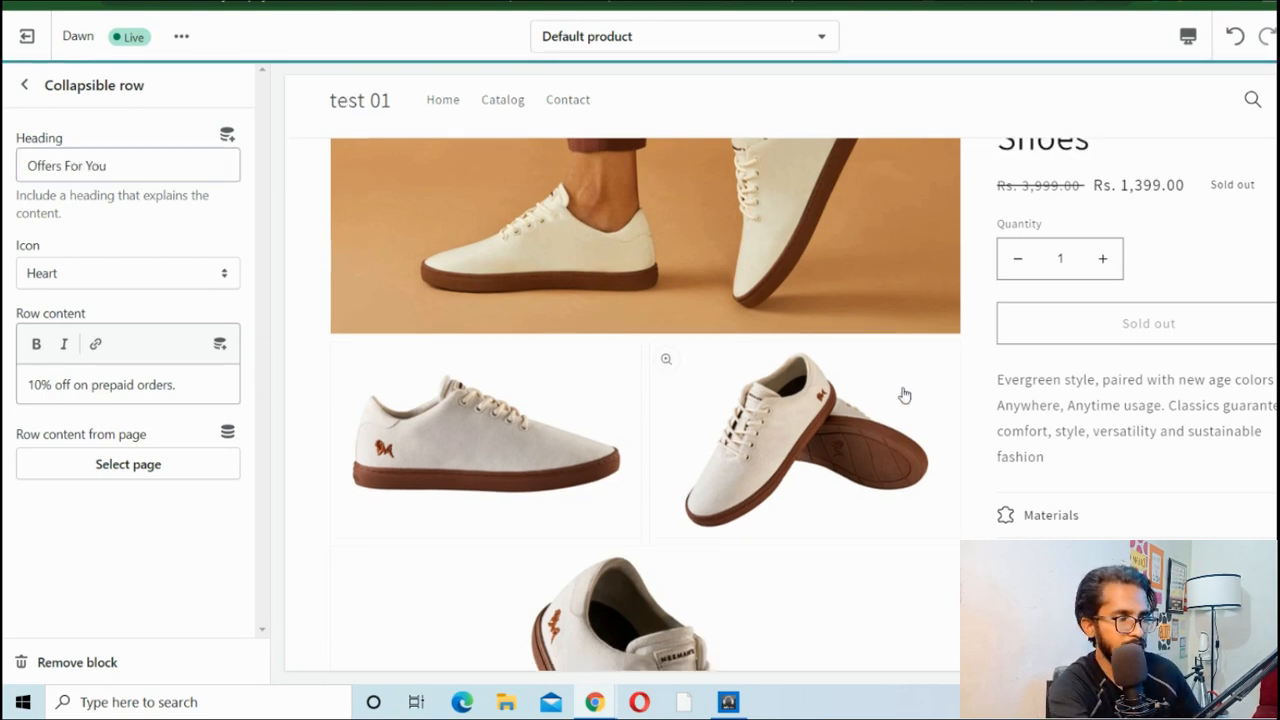
# Expand the Offers For You row in the product page preview to check its content.
pyautogui.scroll(-3, 1000, 430)
pyautogui.scroll(-1, 1062, 455)
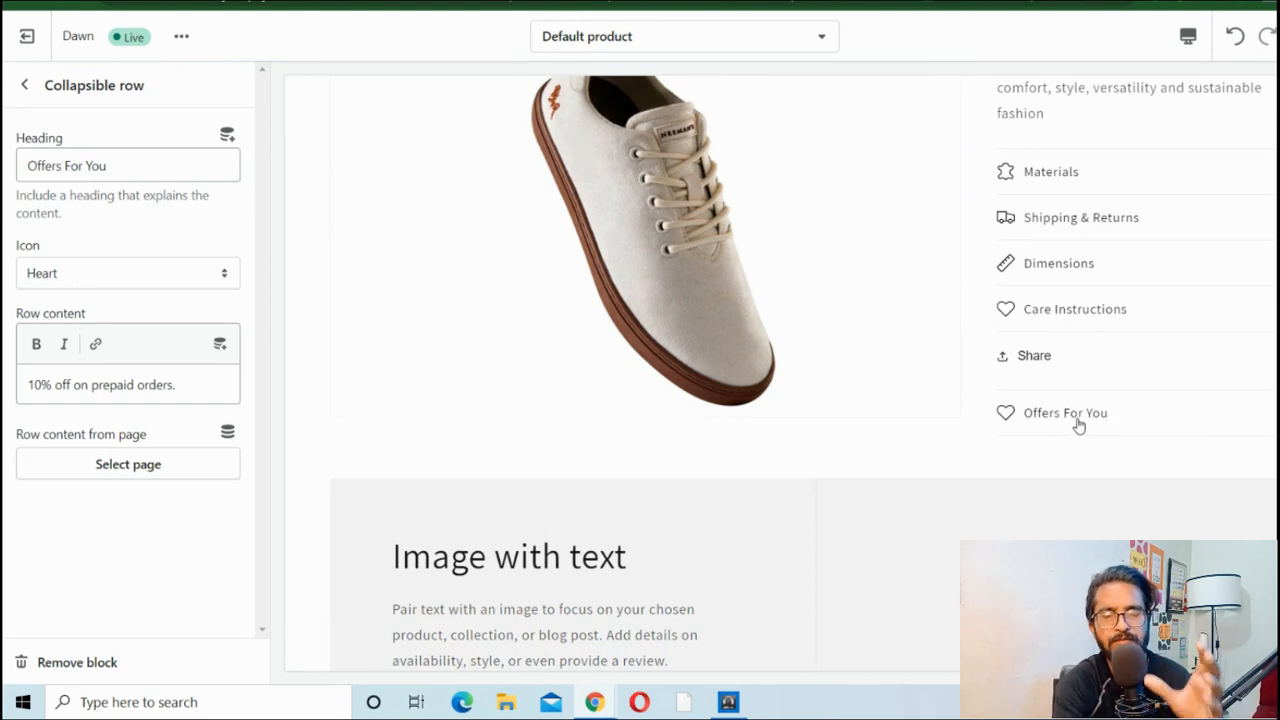
pyautogui.click(1078, 420)
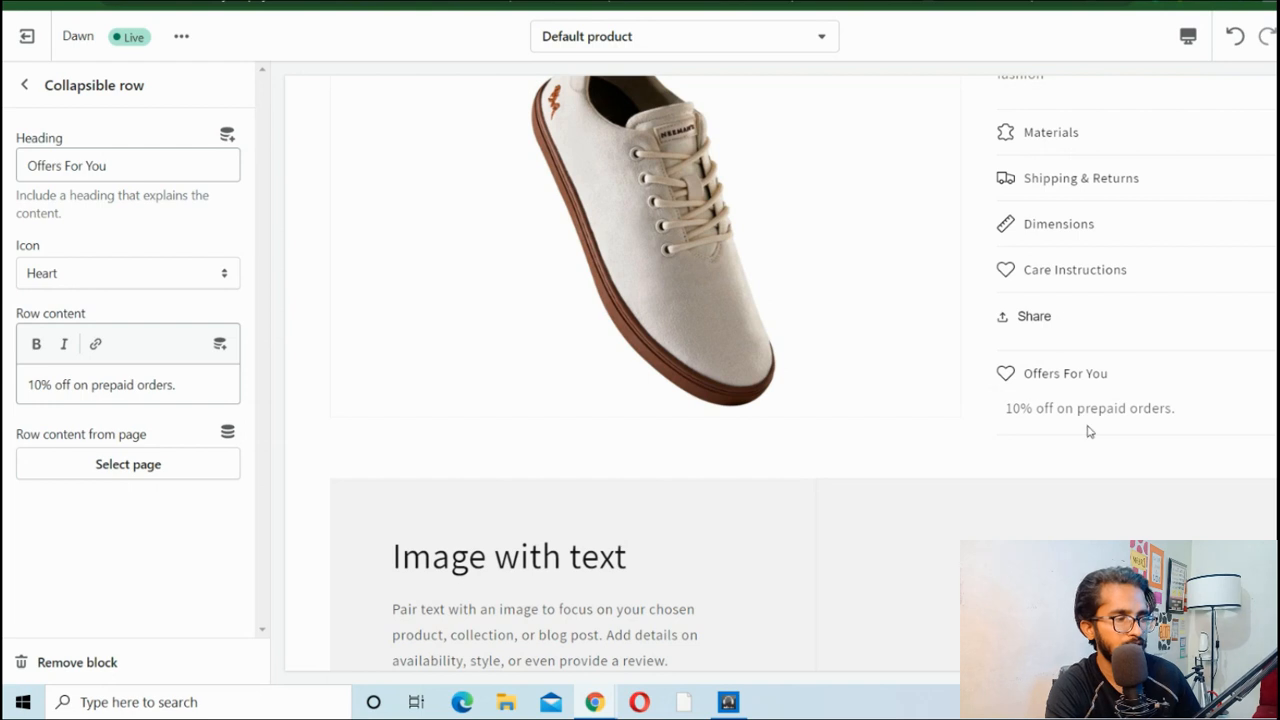
# Return to the section list and move the Offers For You block between Buy buttons and Description.
pyautogui.click(24, 85)
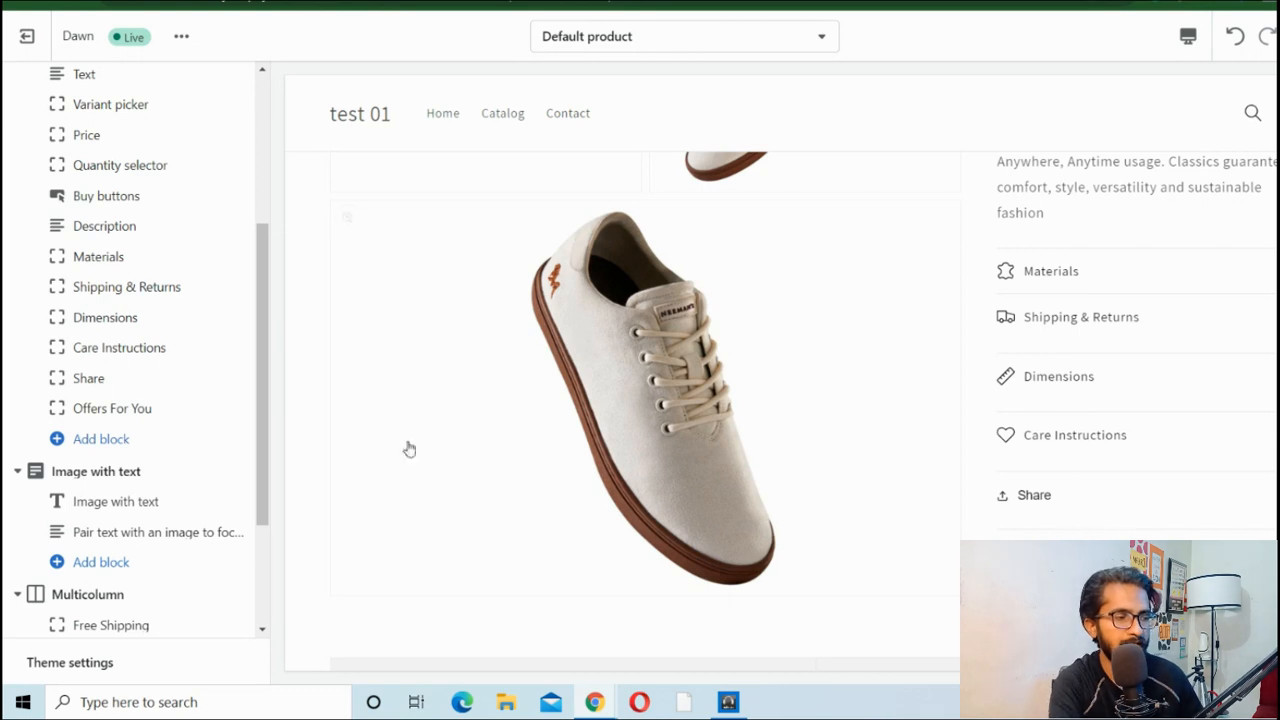
pyautogui.scroll(2, 241, 426)
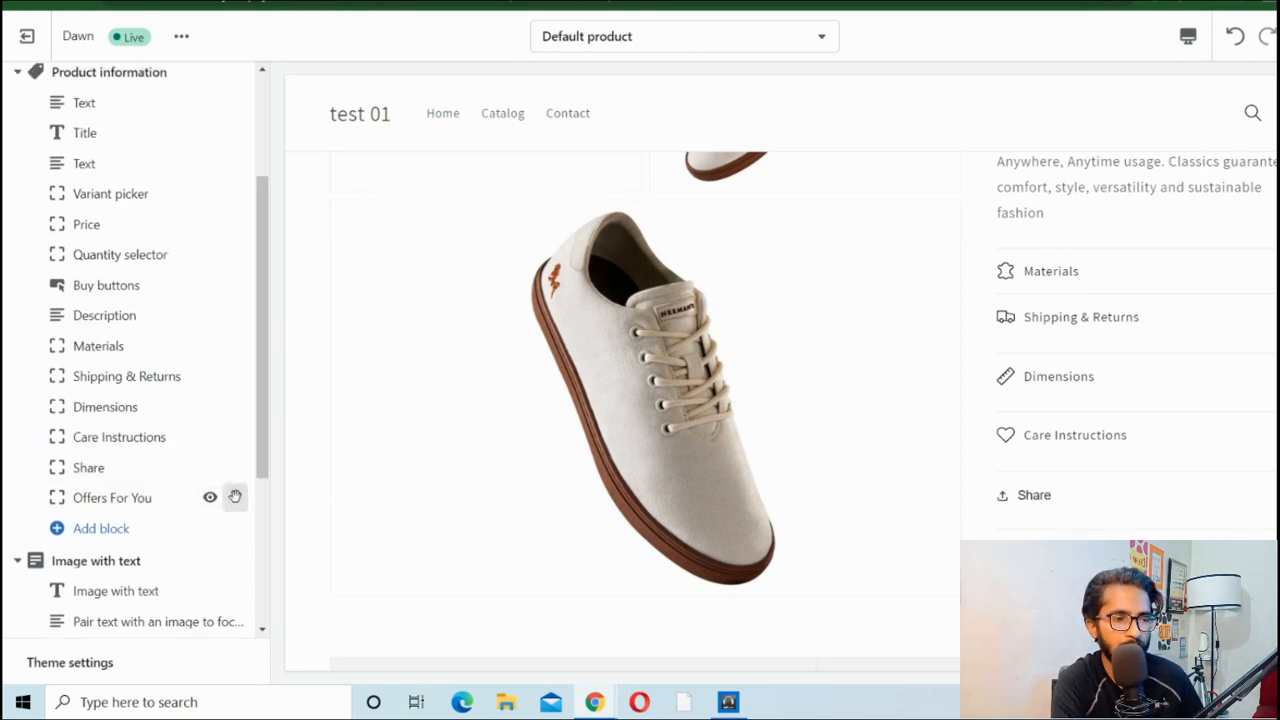
pyautogui.moveTo(234, 497); pyautogui.dragTo(197, 314)
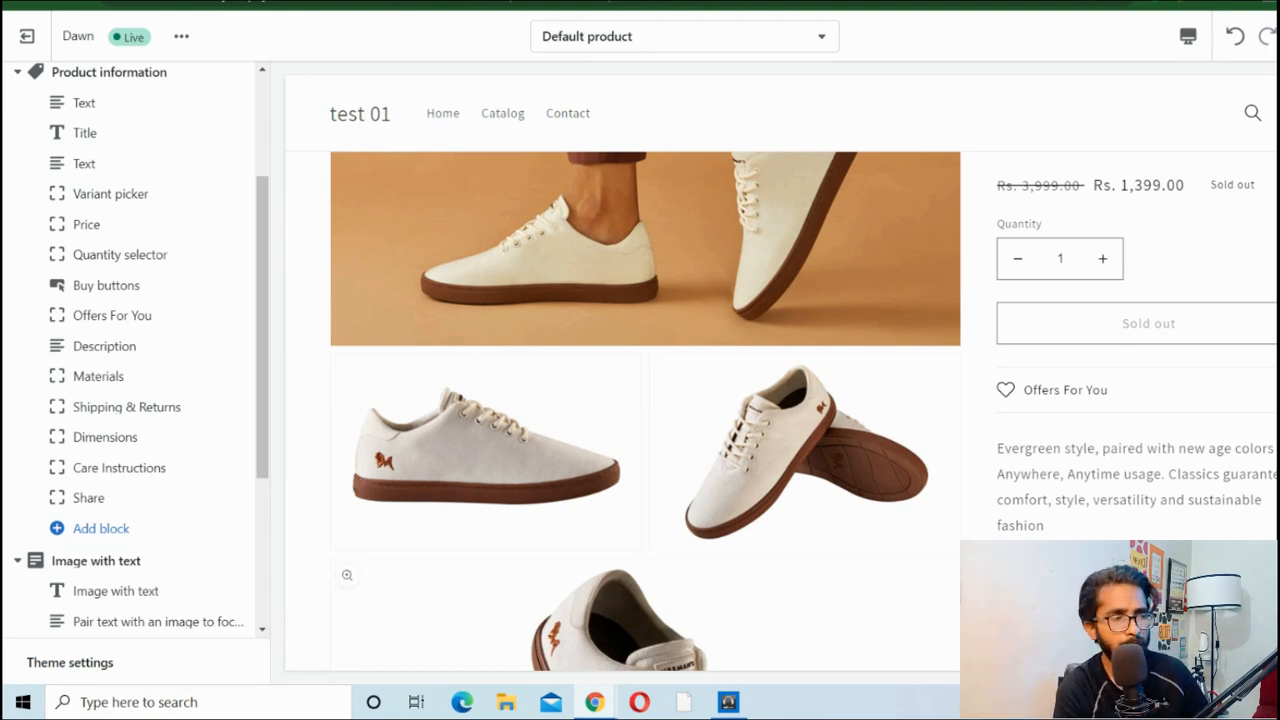
# Review the product page preview from the header down to the Image with text and multicolumn sections.
pyautogui.scroll(3, 150, 494)
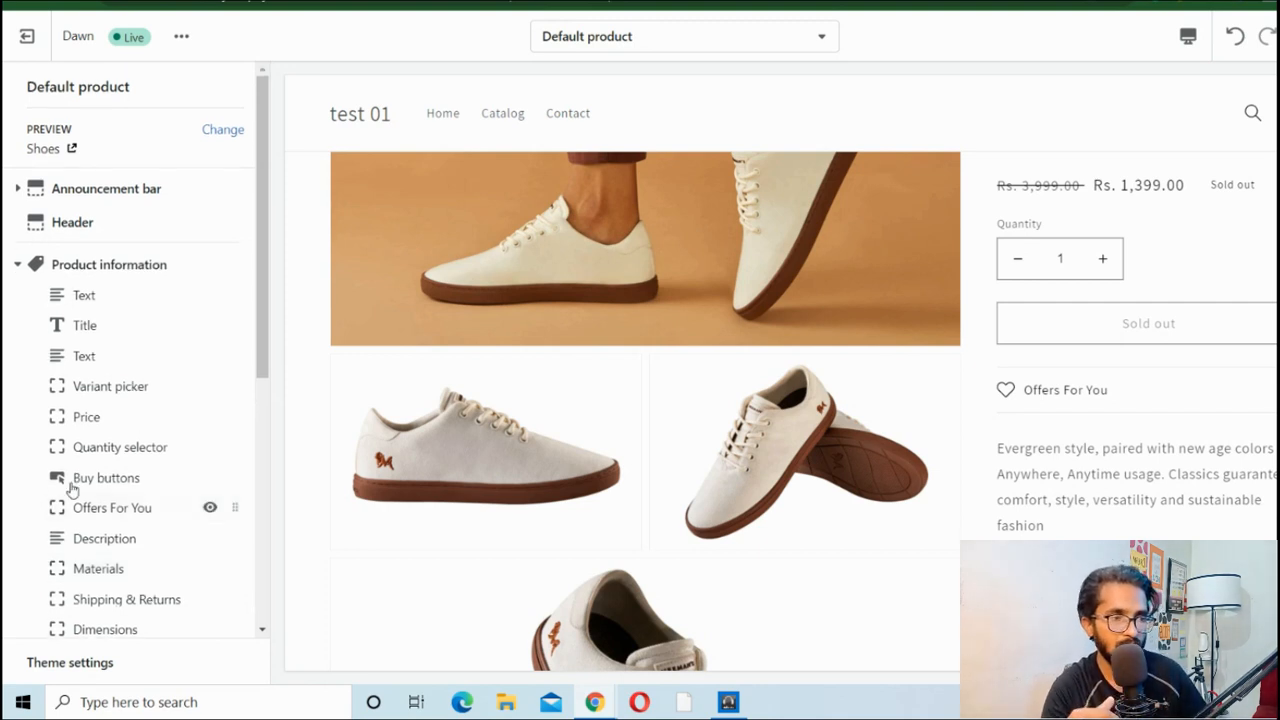
pyautogui.scroll(1, 993, 416)
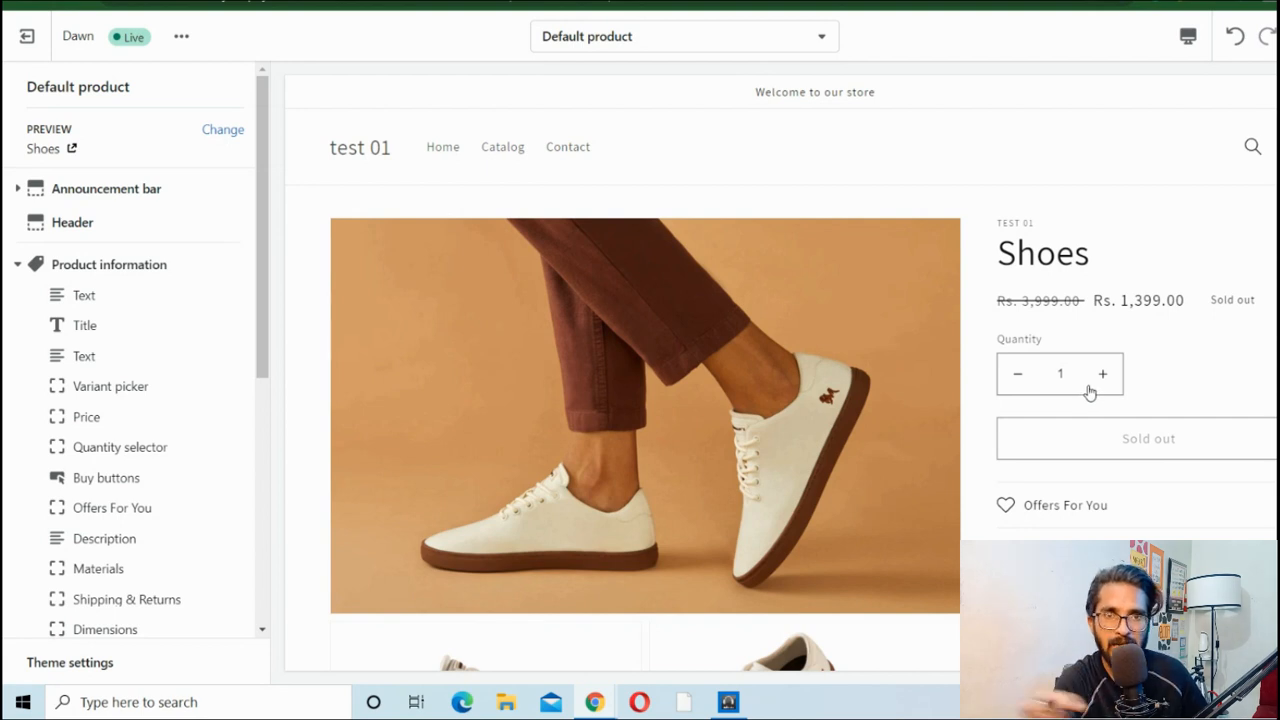
pyautogui.scroll(-1, 1058, 472)
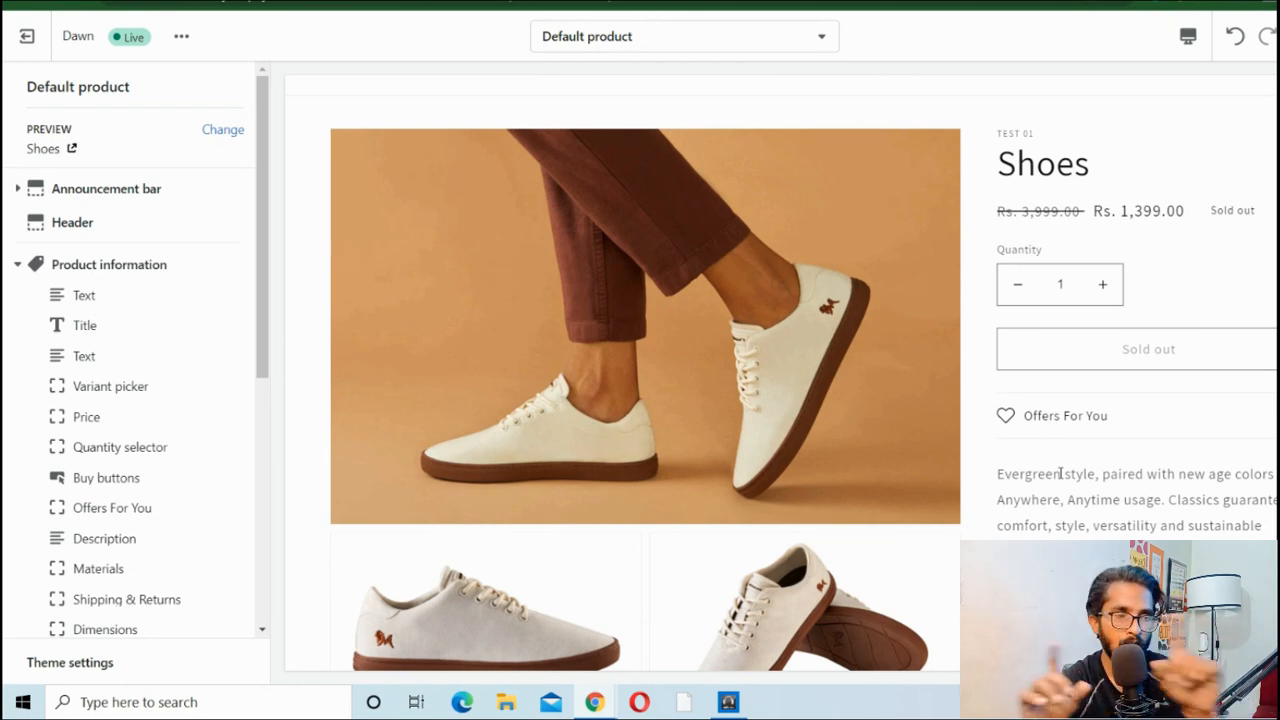
pyautogui.scroll(-3, 1060, 474)
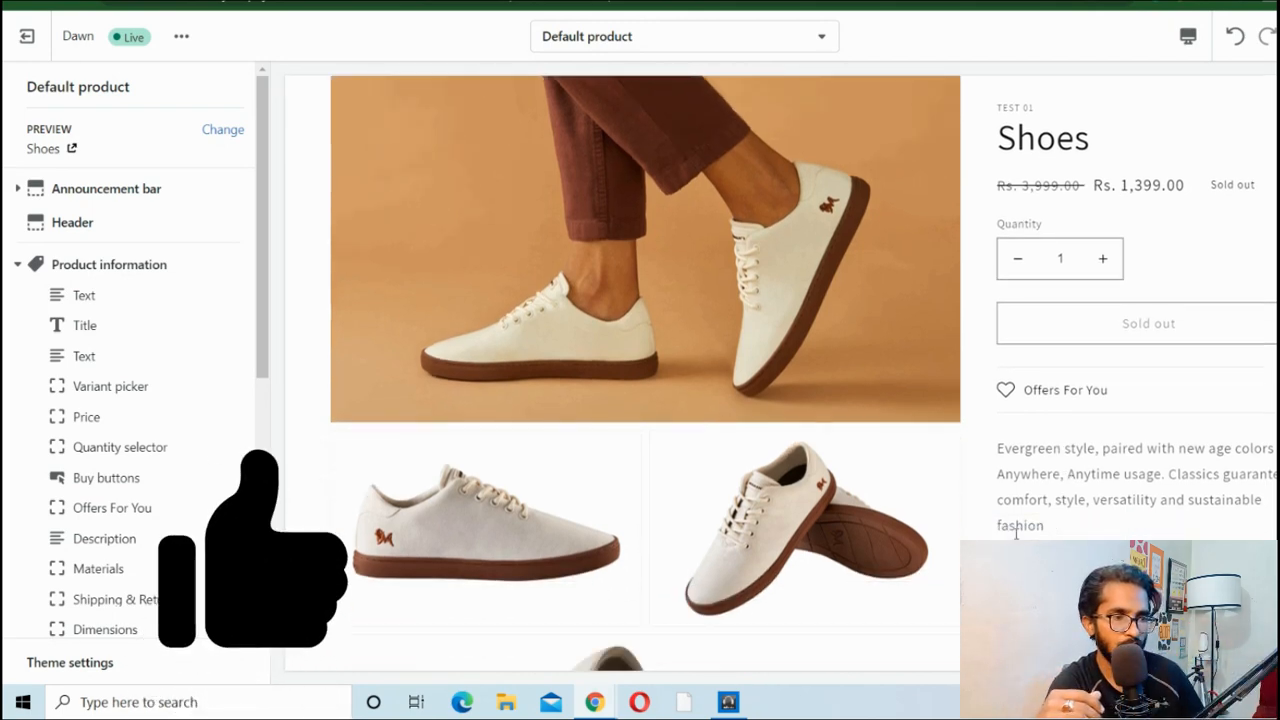
pyautogui.scroll(-5, 881, 619)
pyautogui.scroll(-5, 160, 500)
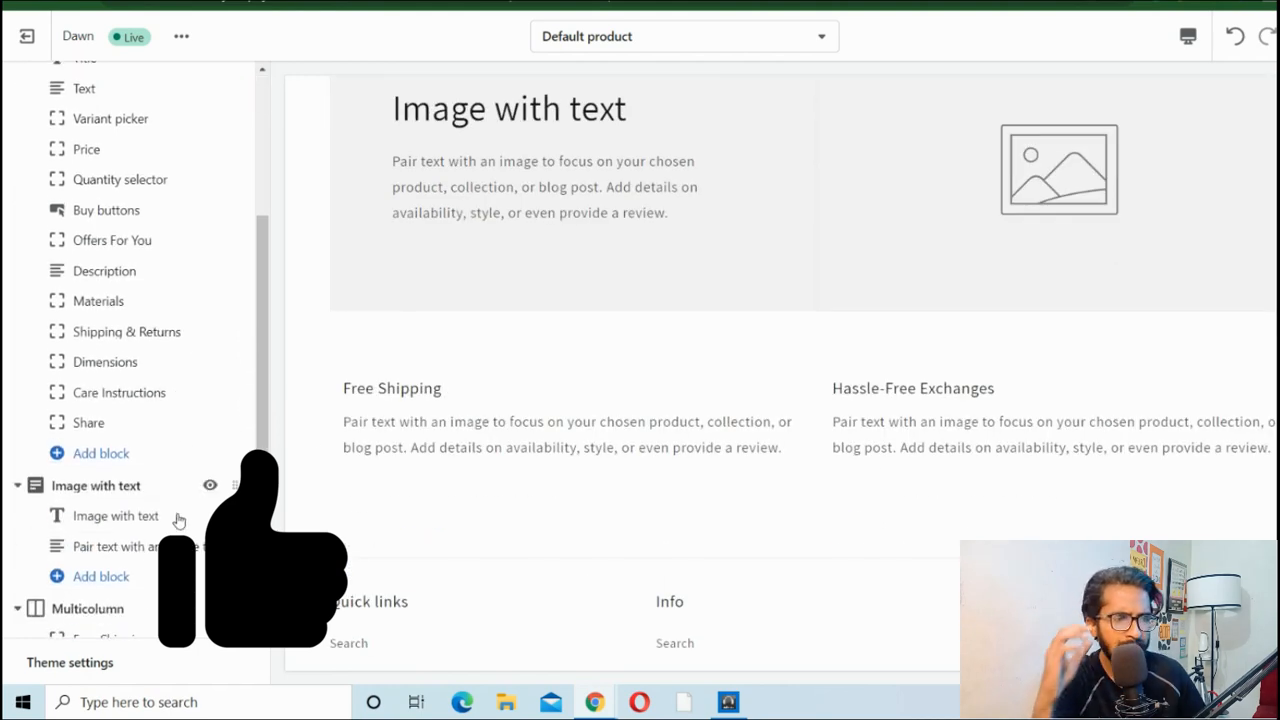
# Browse the theme sections that can be added to the product page template, then close the list.
pyautogui.click(90, 567)
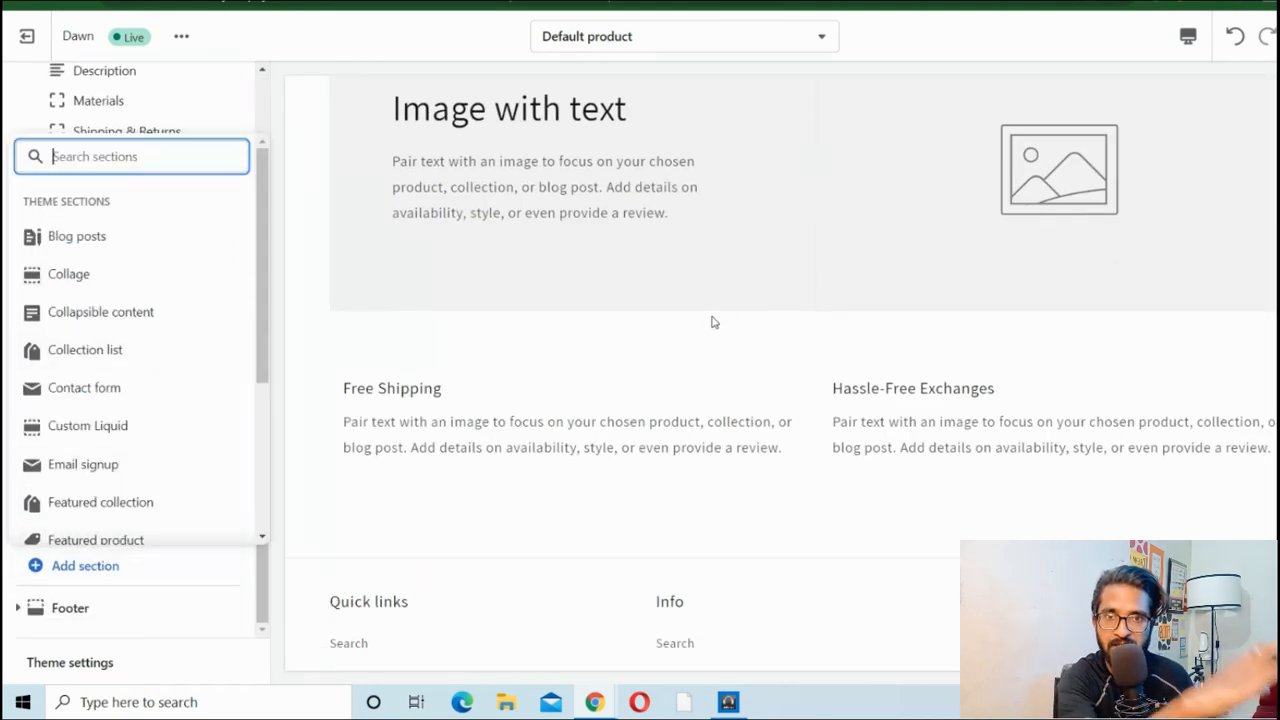
pyautogui.scroll(-2, 134, 343)
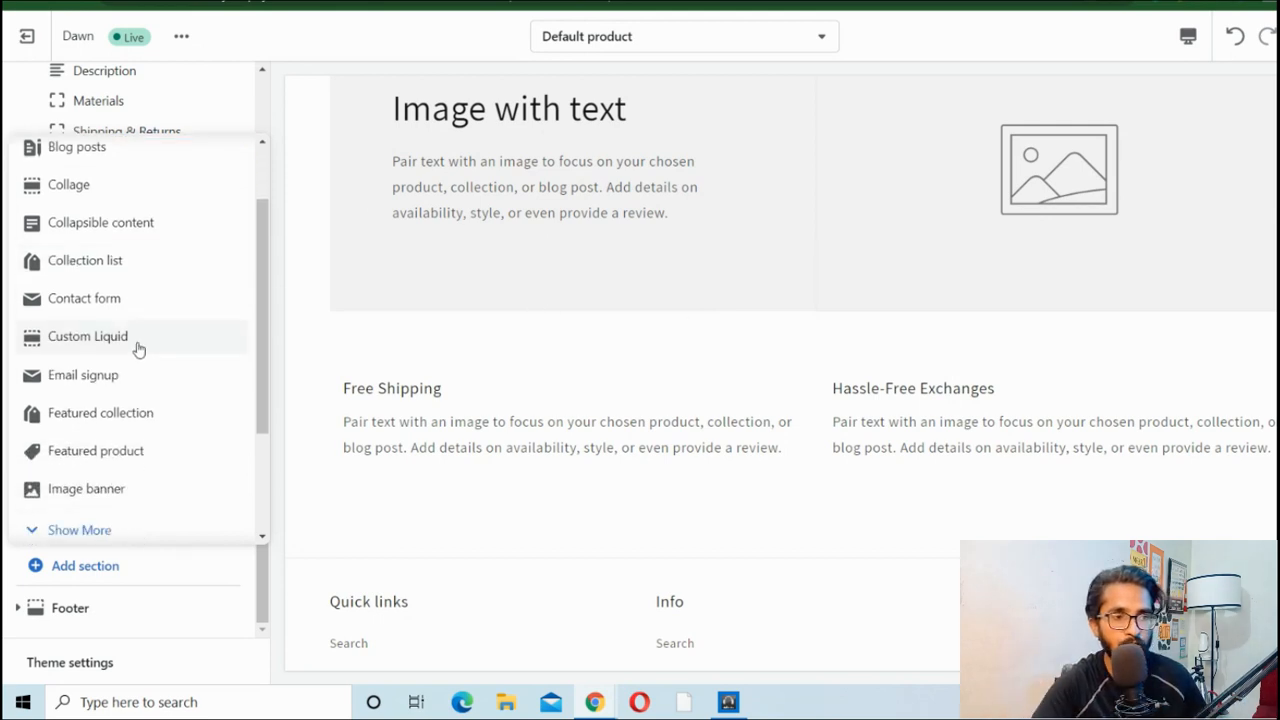
pyautogui.scroll(-1, 132, 255)
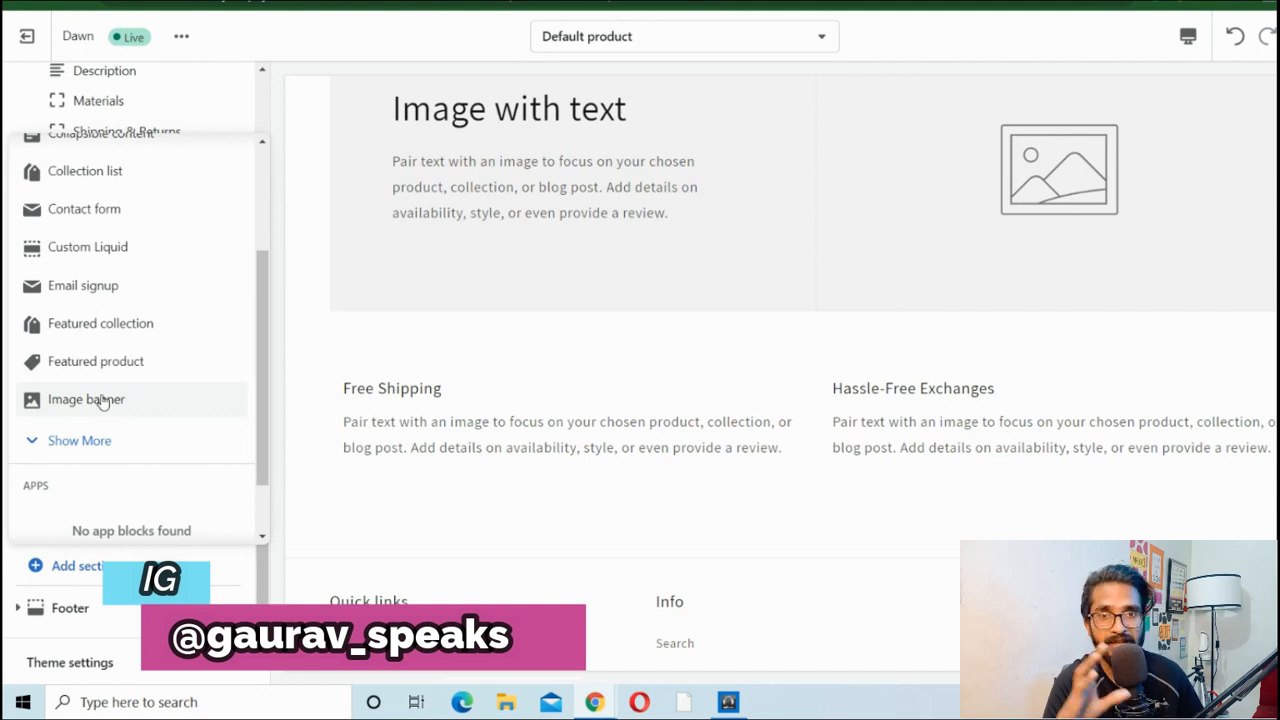
pyautogui.click(352, 371)
# Review the product page preview and the Product information blocks from the header down to Image with text.
pyautogui.scroll(10, 163, 449)
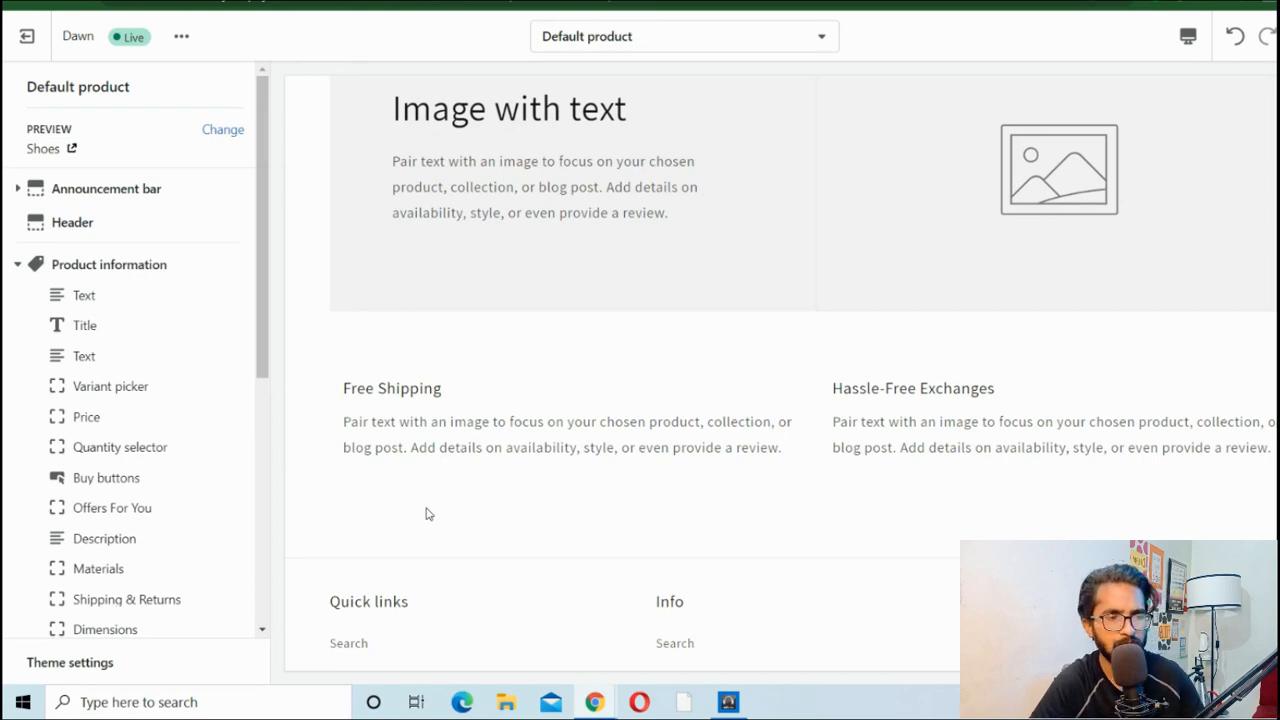
pyautogui.scroll(10, 426, 432)
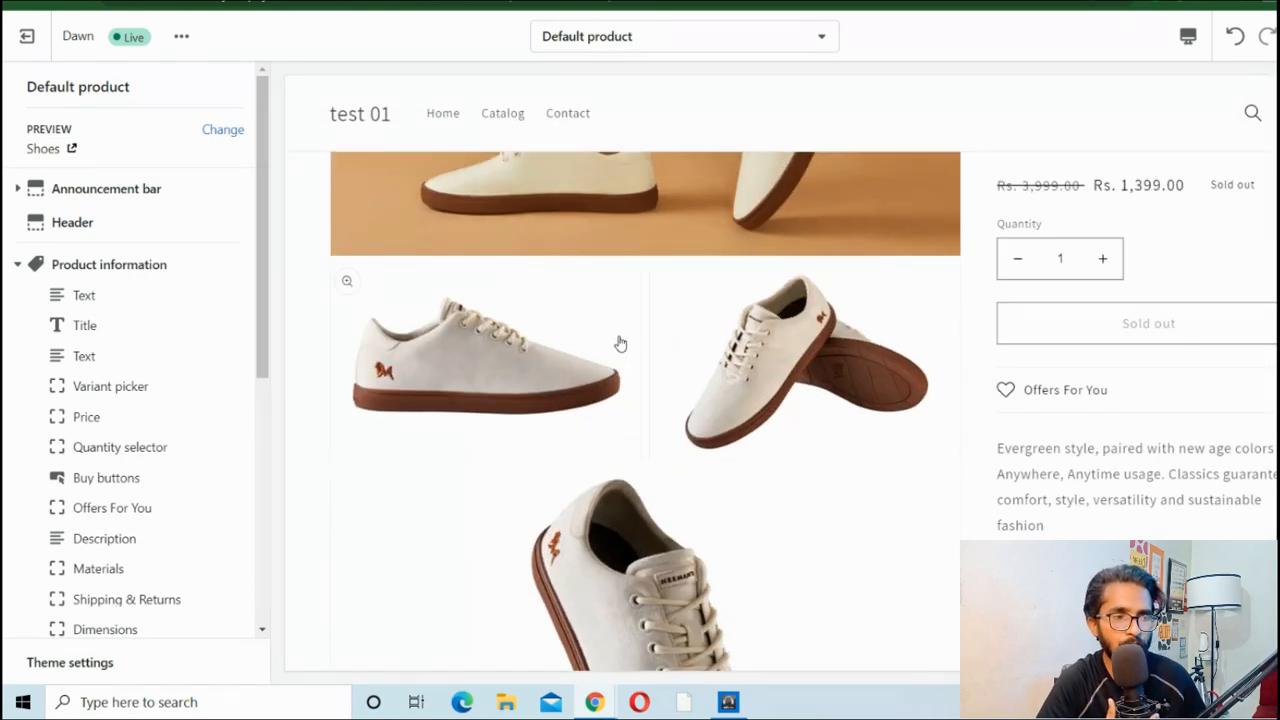
pyautogui.scroll(1, 763, 375)
pyautogui.scroll(-5, 677, 417)
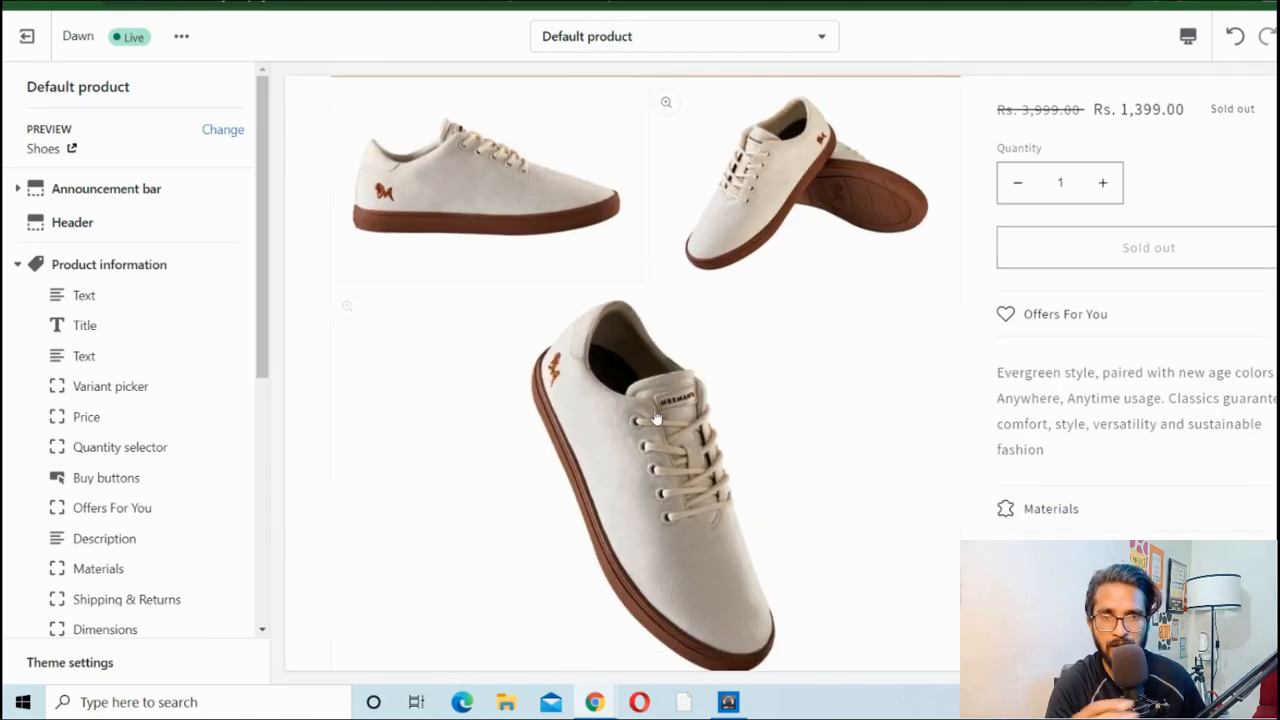
pyautogui.scroll(-2, 633, 455)
pyautogui.scroll(-5, 243, 449)
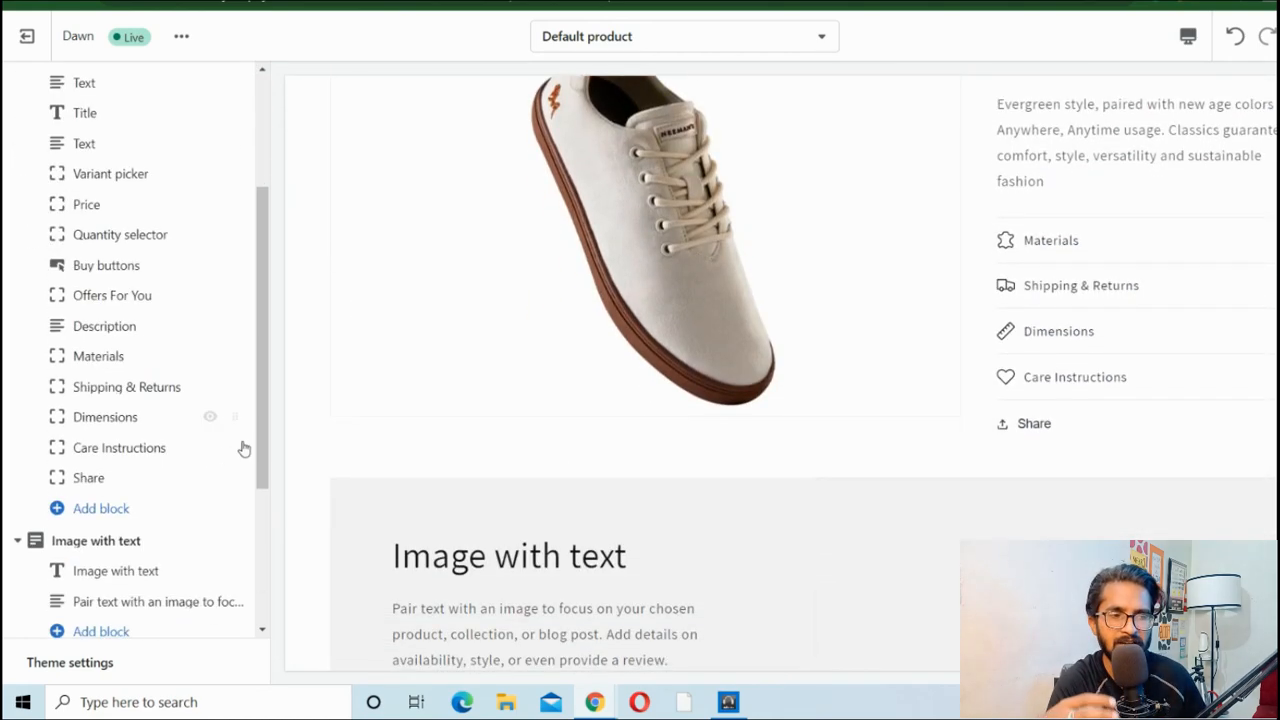
pyautogui.scroll(5, 225, 440)
pyautogui.scroll(-3, 131, 451)
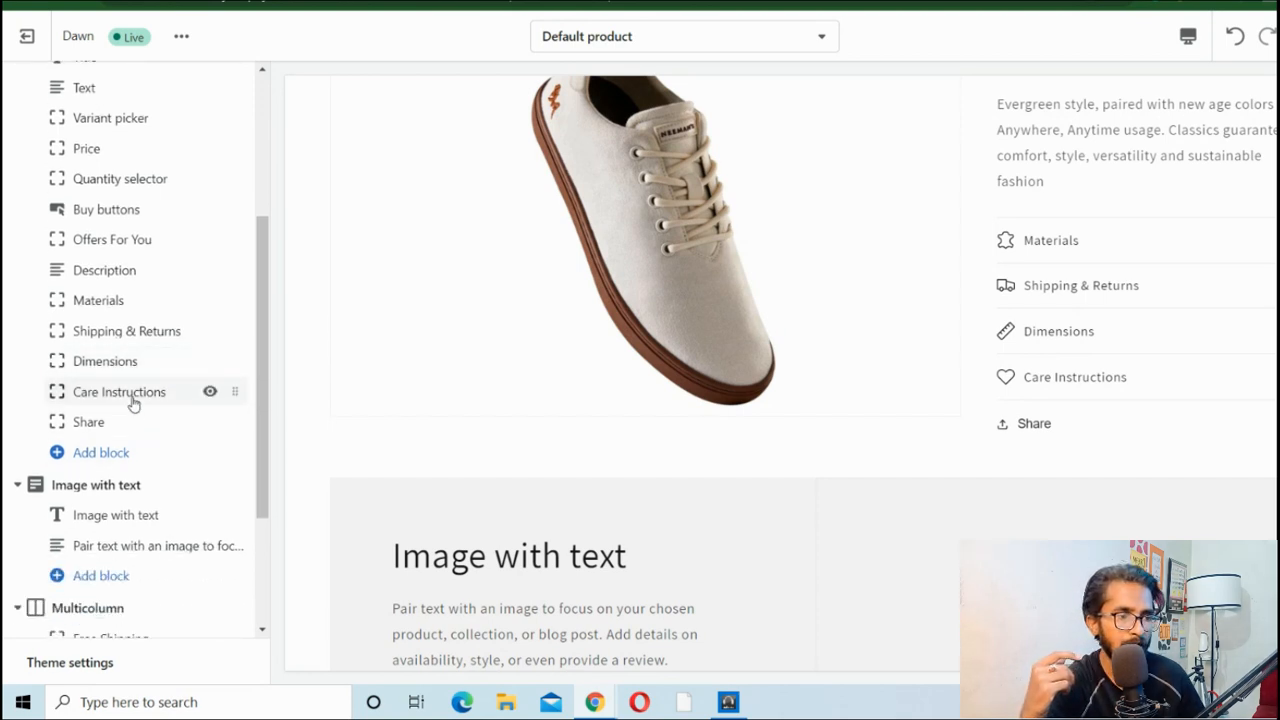
# In the Care Instructions block's dynamic sources, select Title and go to the store's metafield settings to add one.
pyautogui.click(133, 402)
pyautogui.click(224, 134)
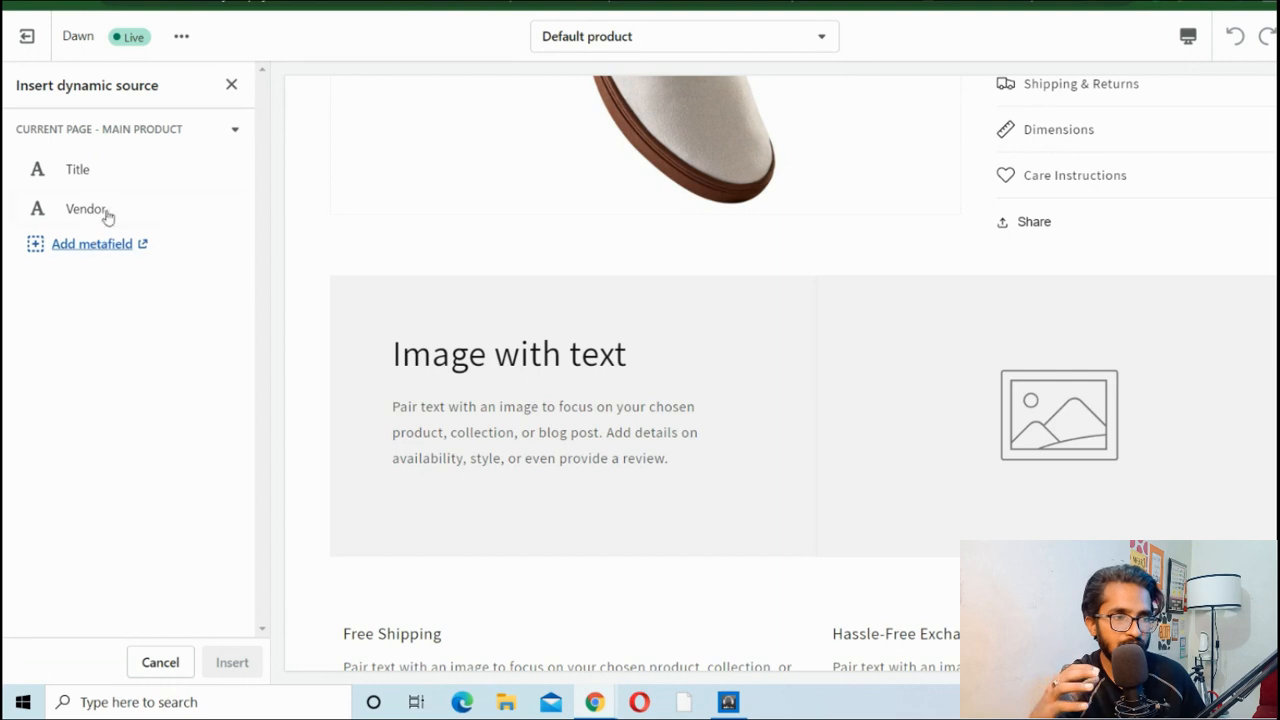
pyautogui.click(125, 180)
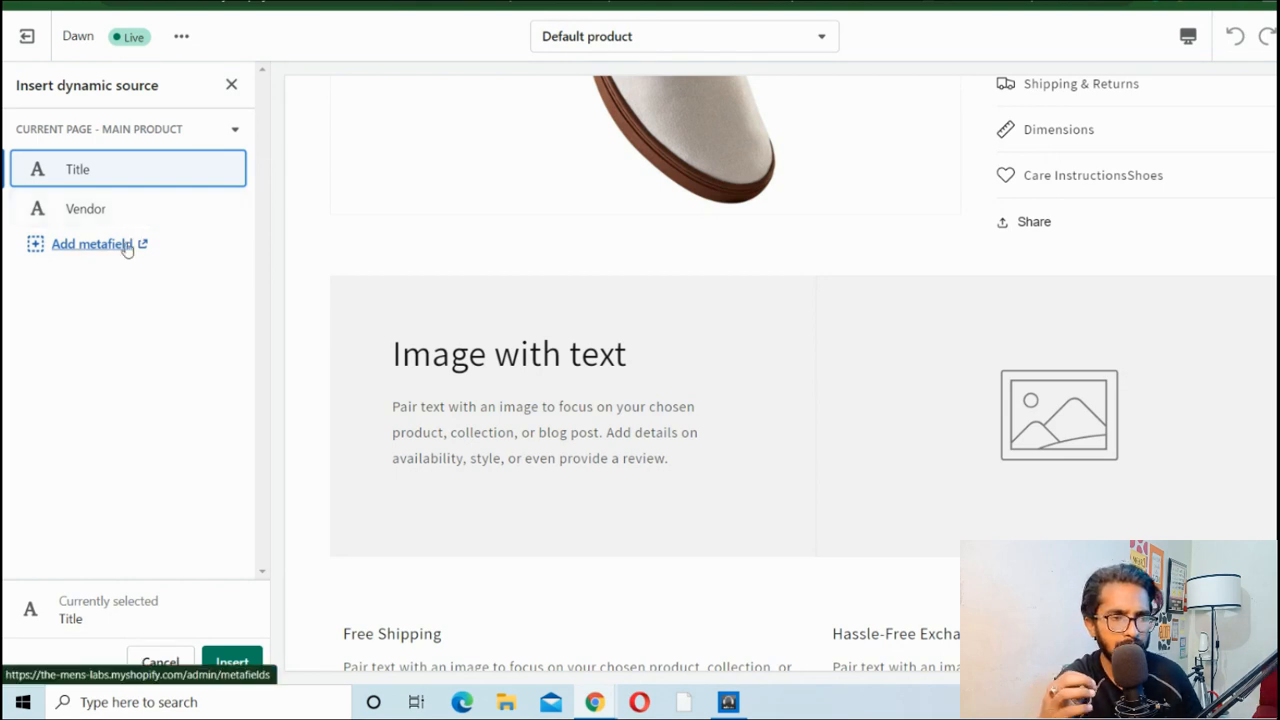
pyautogui.click(126, 248)
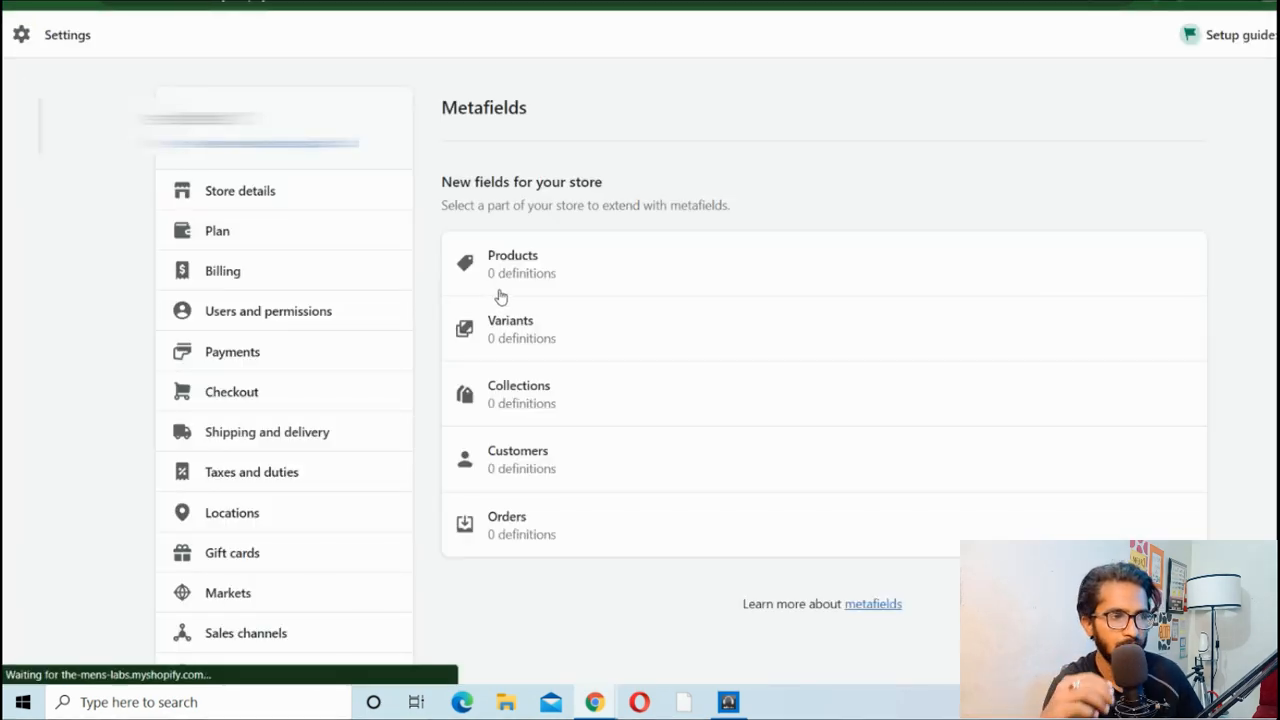
# Start a new metafield definition for products and name it "Offers For You".
pyautogui.scroll(-2, 623, 346)
pyautogui.scroll(2, 700, 342)
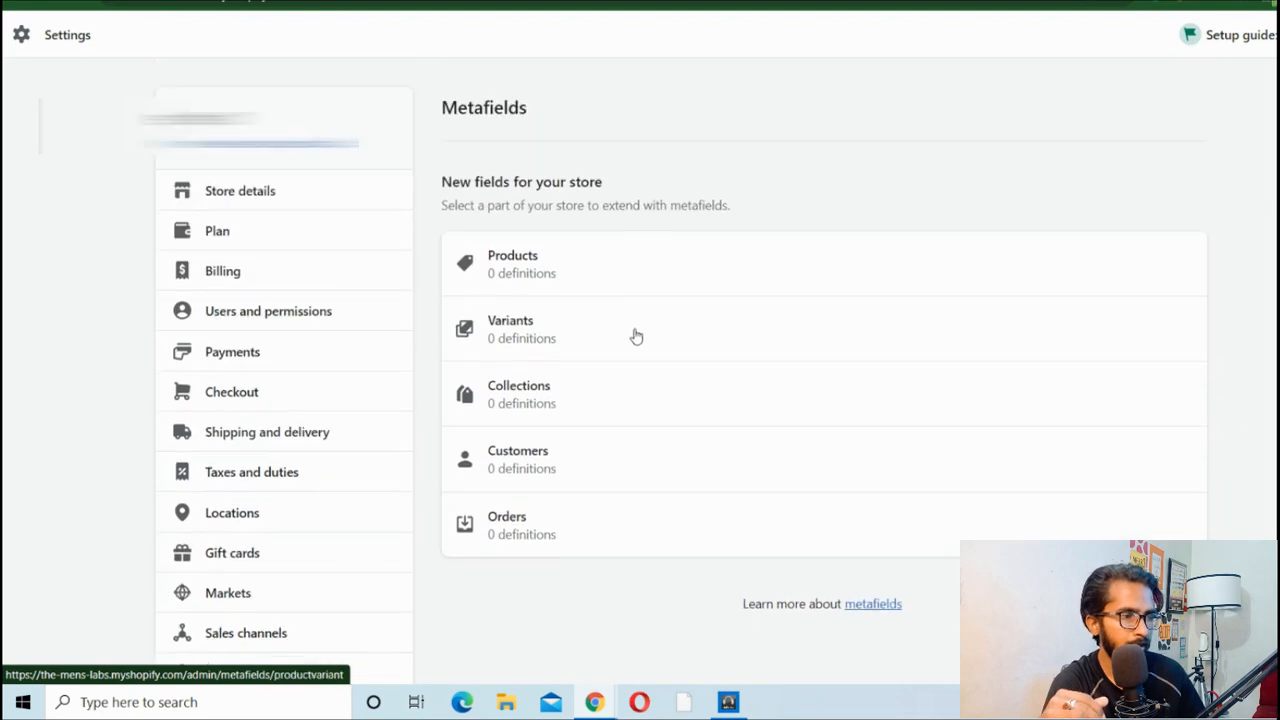
pyautogui.click(571, 268)
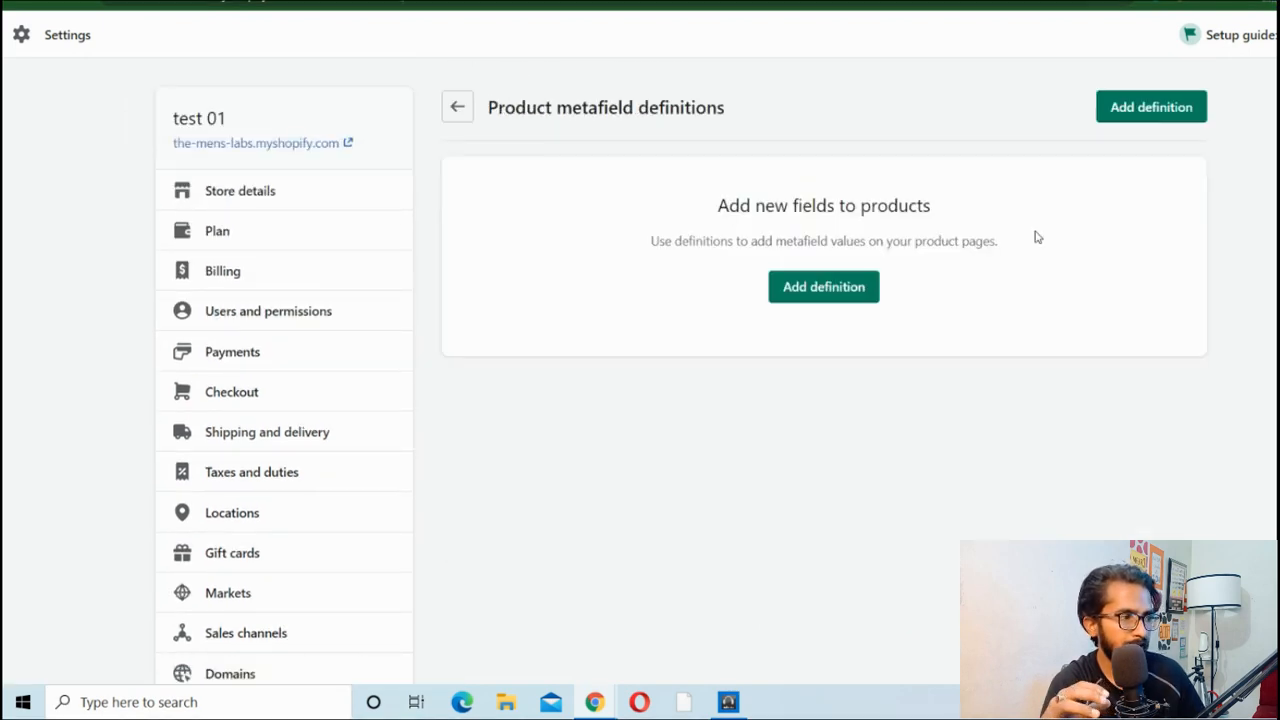
pyautogui.click(846, 472)
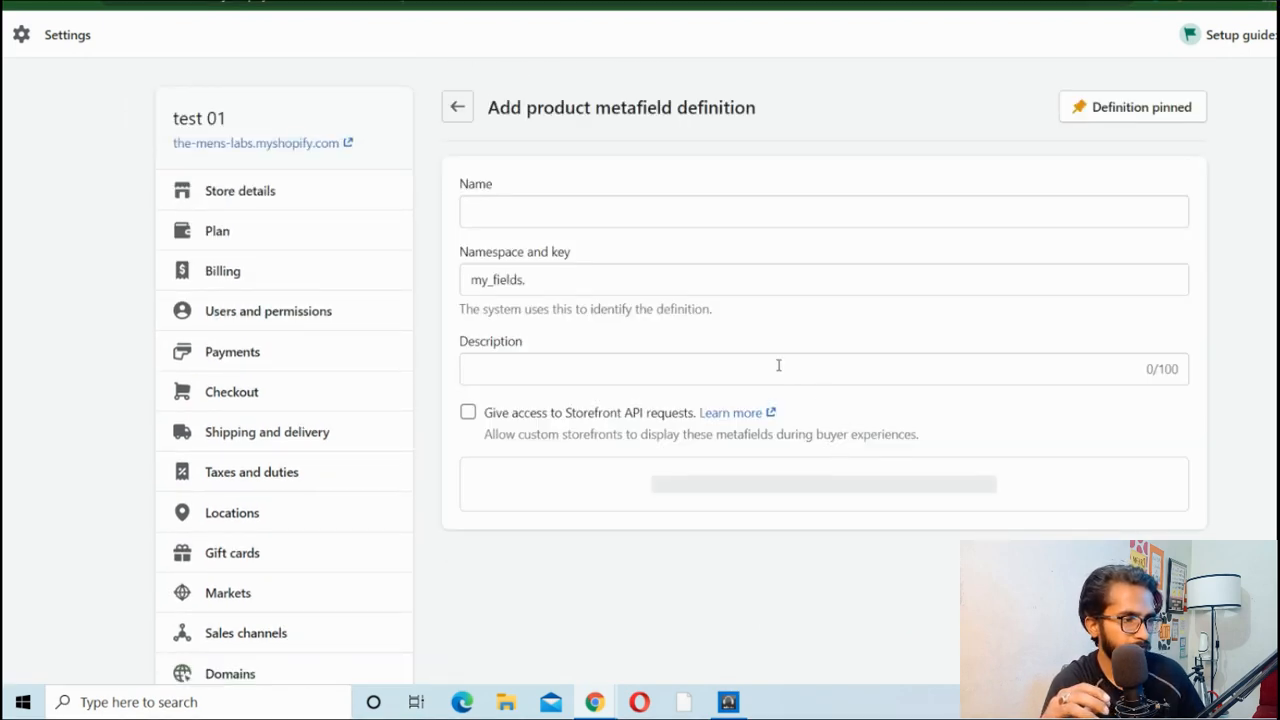
pyautogui.click(506, 207)
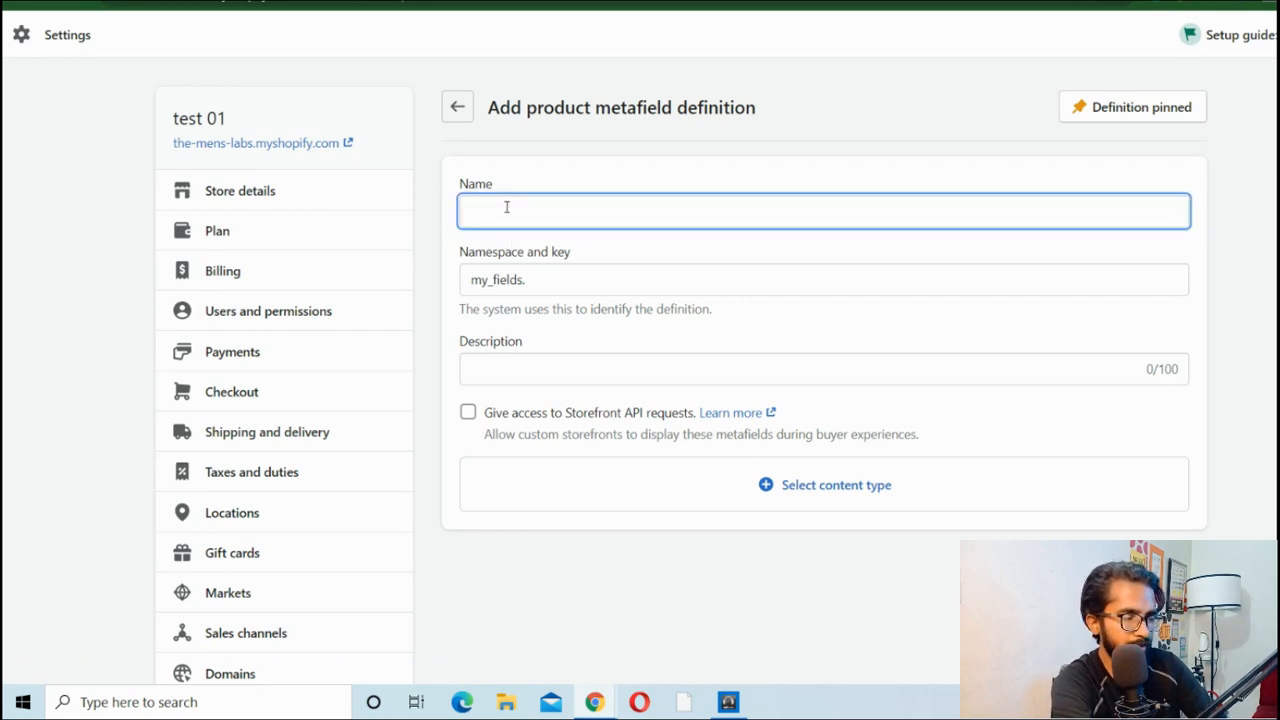
pyautogui.write('Offe')
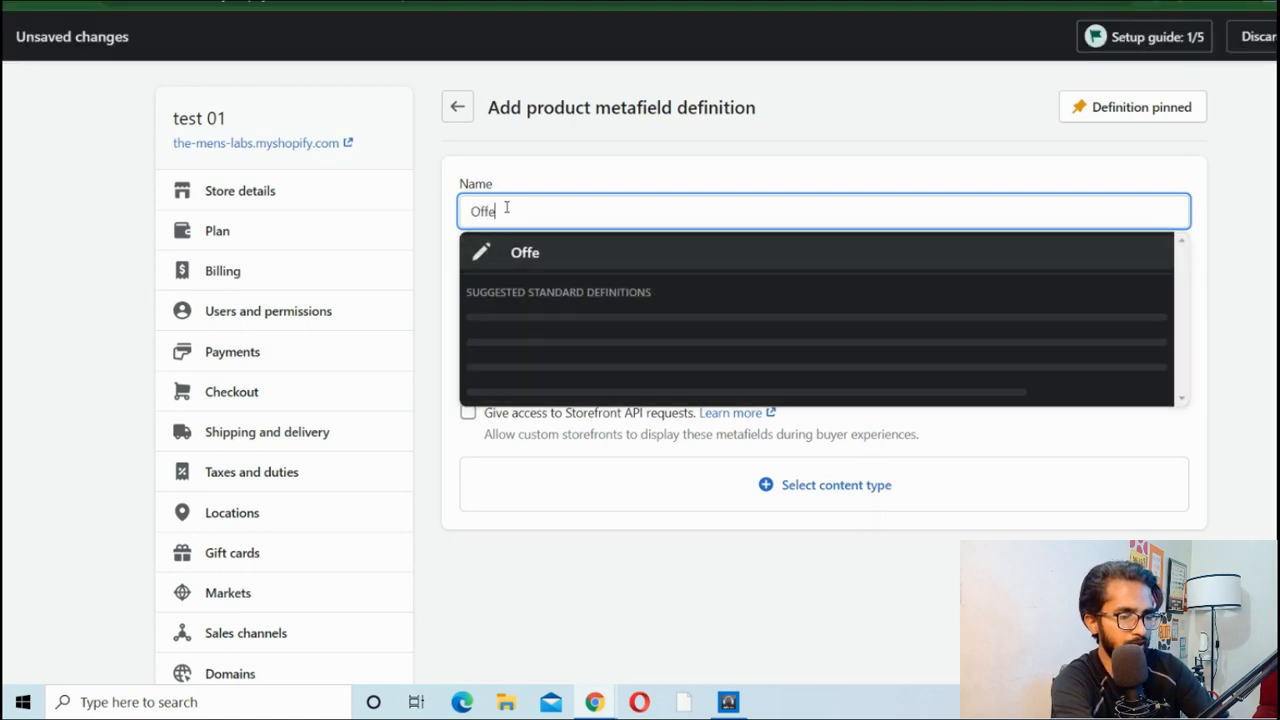
pyautogui.write('rs FOr')
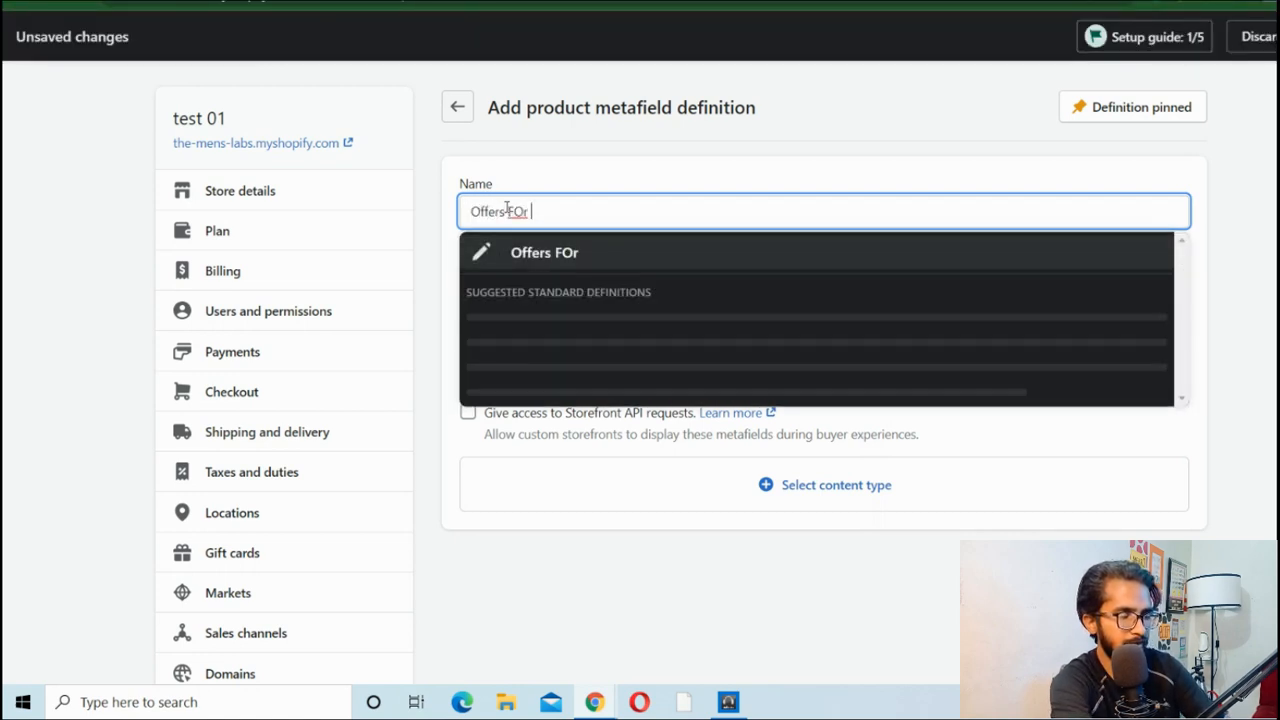
pyautogui.press('BackSpace')
pyautogui.press('BackSpace')
pyautogui.write('or You')
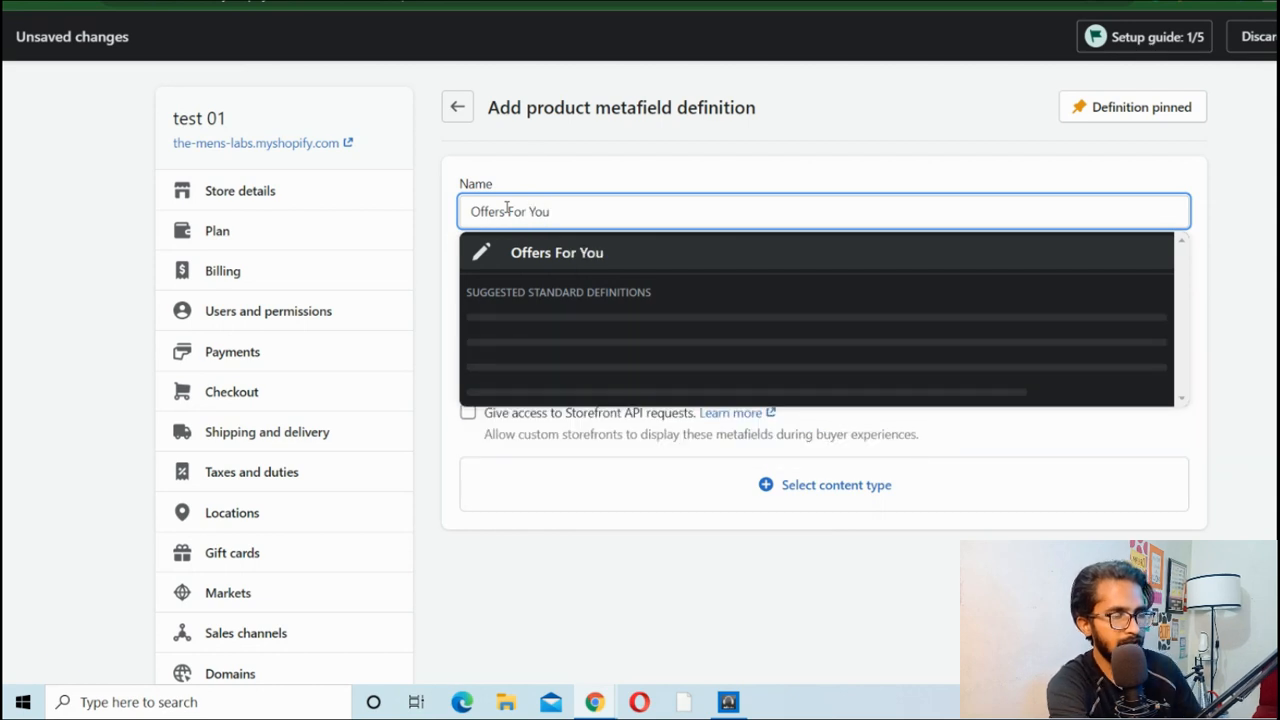
pyautogui.click(566, 140)
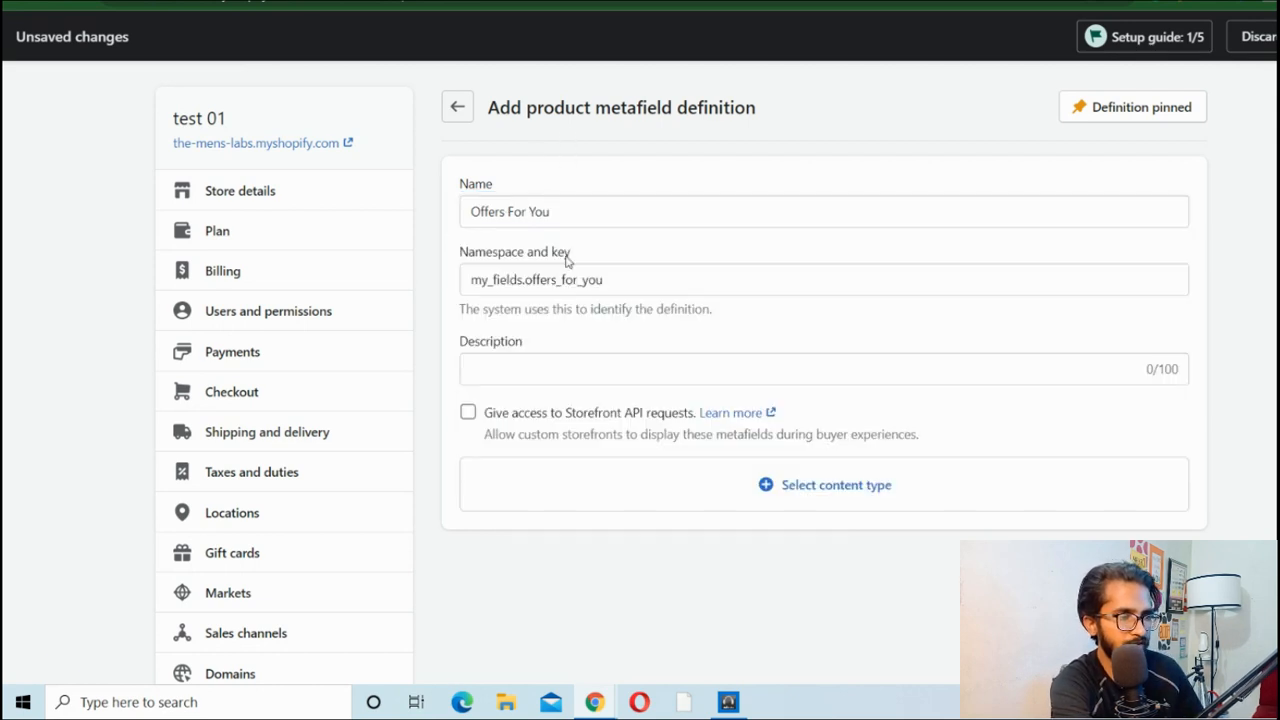
# Set the definition's content type to Text with the Multi-line text option and save the definition.
pyautogui.click(636, 486)
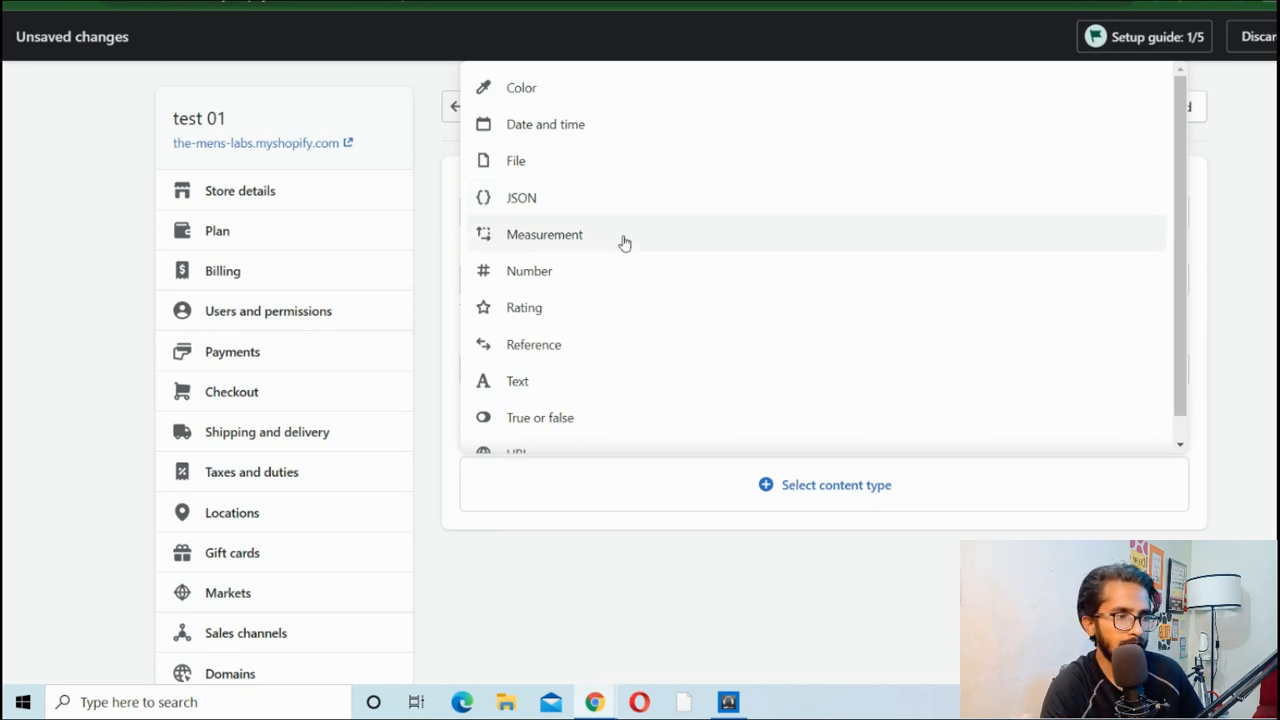
pyautogui.scroll(-1, 600, 325)
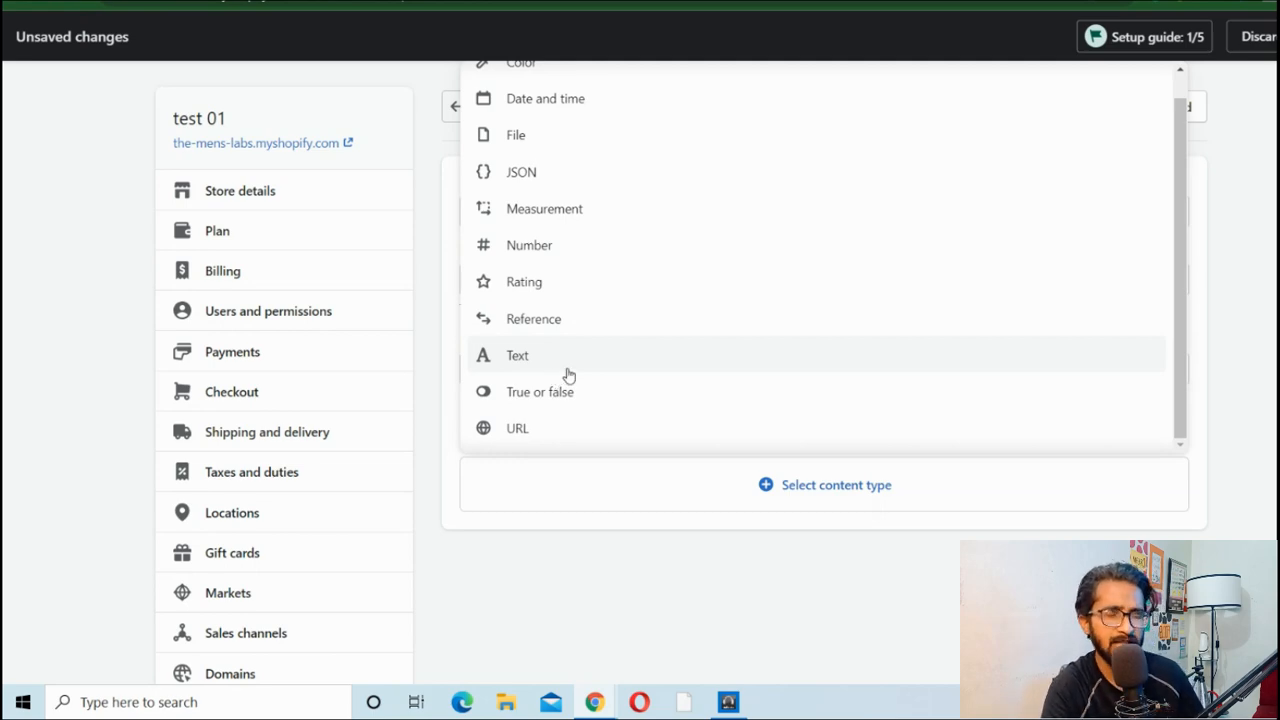
pyautogui.click(523, 360)
pyautogui.scroll(-3, 589, 514)
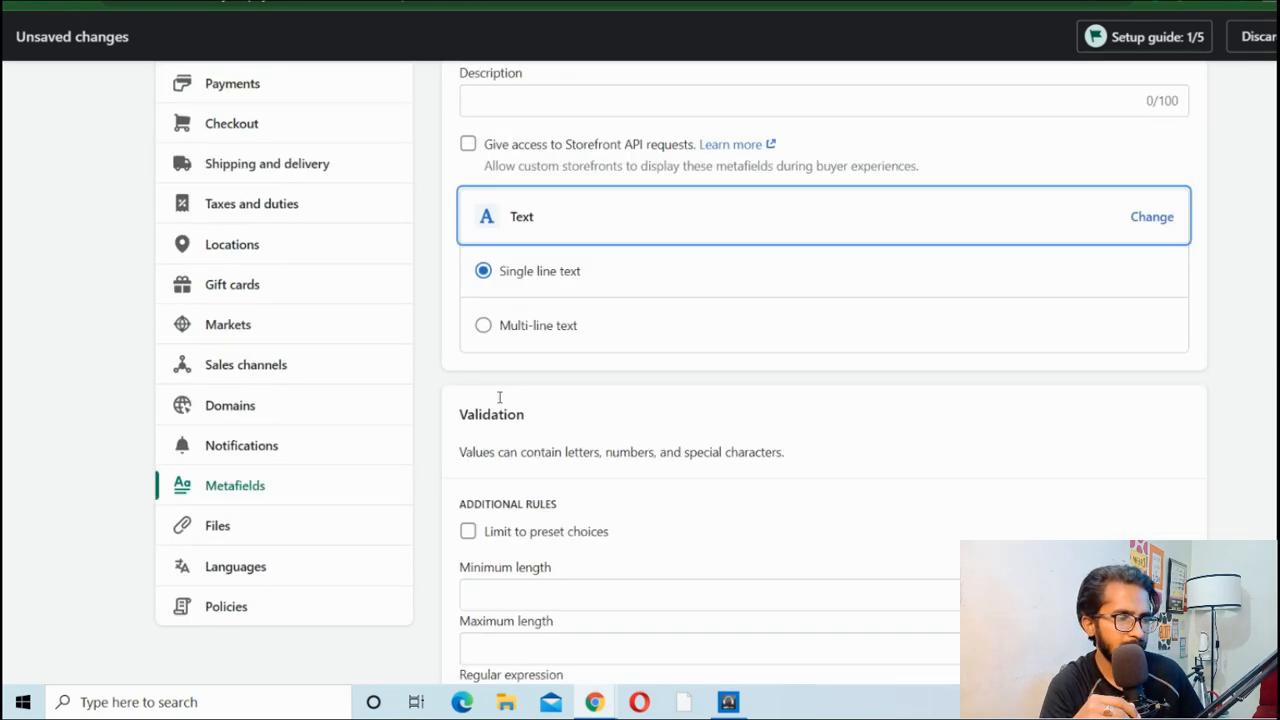
pyautogui.click(561, 327)
pyautogui.scroll(-2, 660, 420)
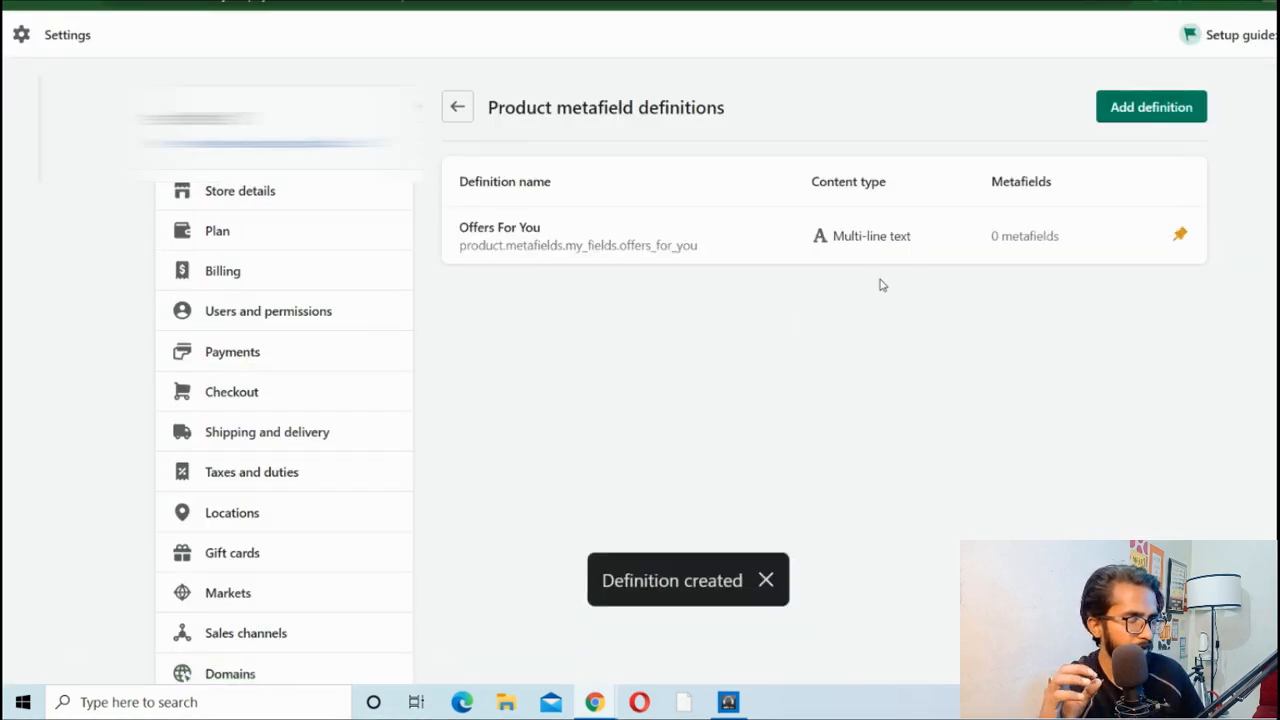
# Leave the metafield settings, open the Shoes product and open its Offers For You metafield for editing.
pyautogui.click(457, 107)
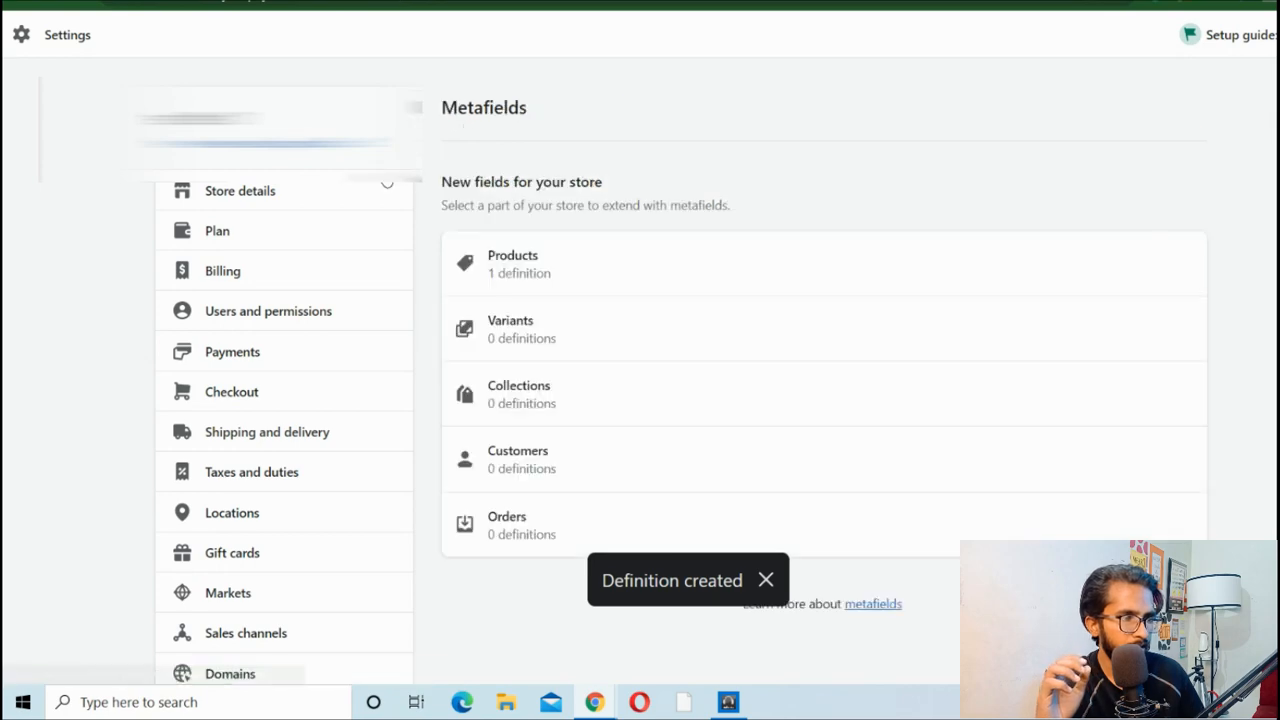
pyautogui.press('Escape')
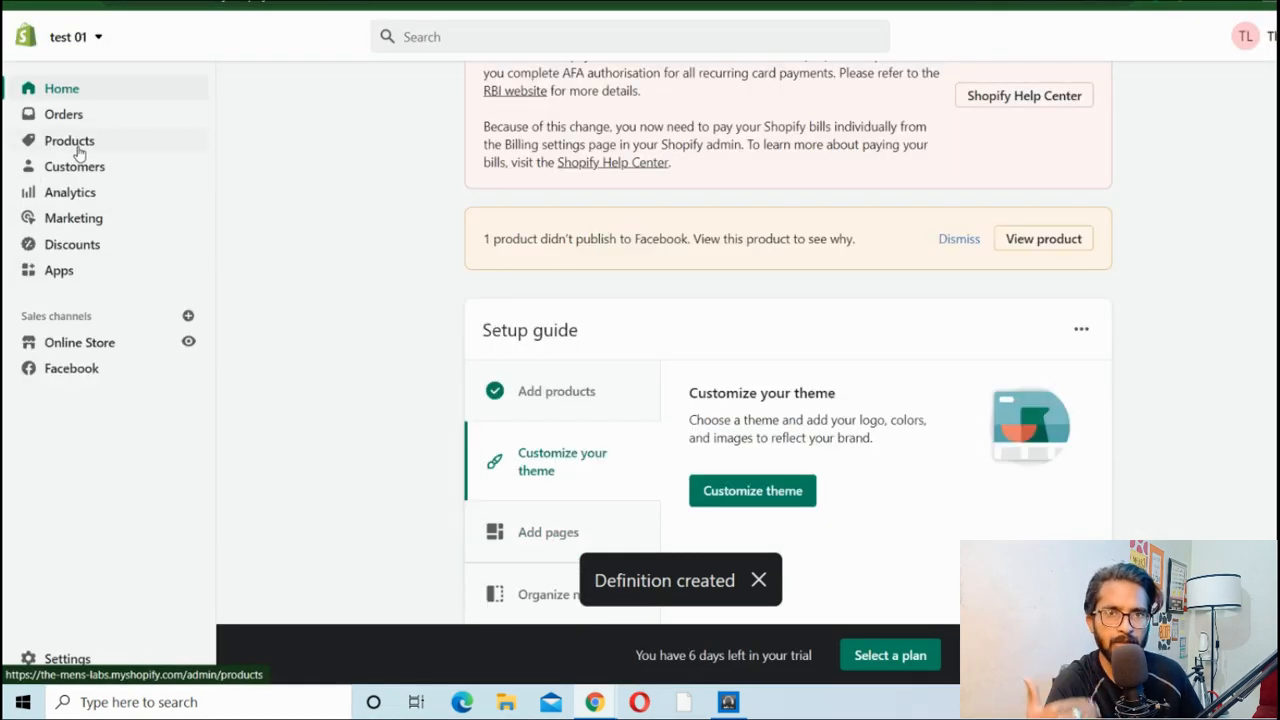
pyautogui.click(72, 142)
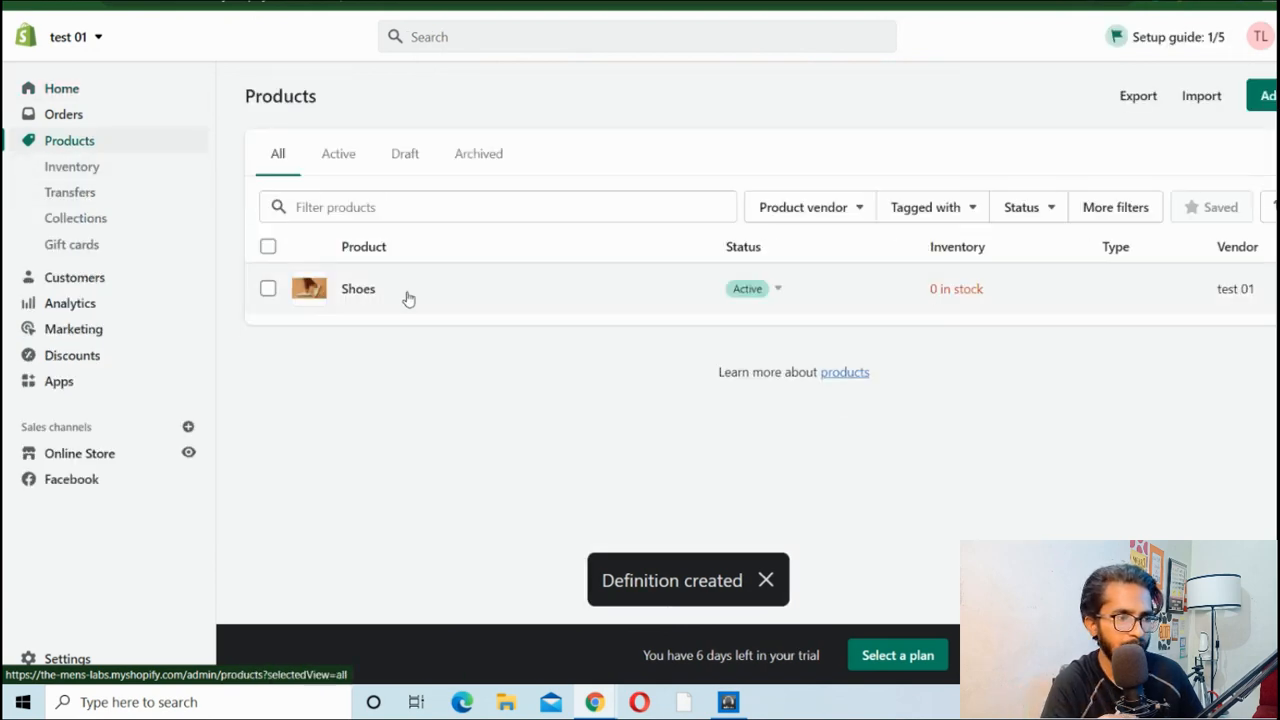
pyautogui.click(358, 289)
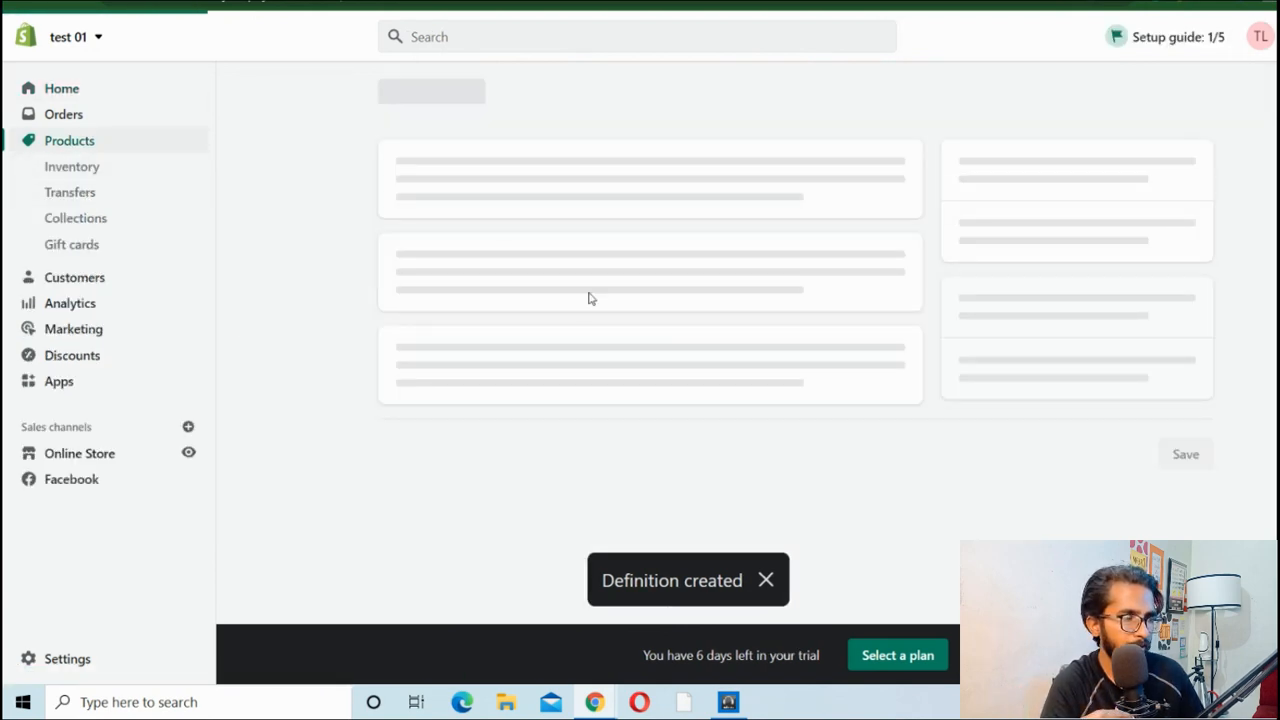
pyautogui.scroll(-10, 723, 351)
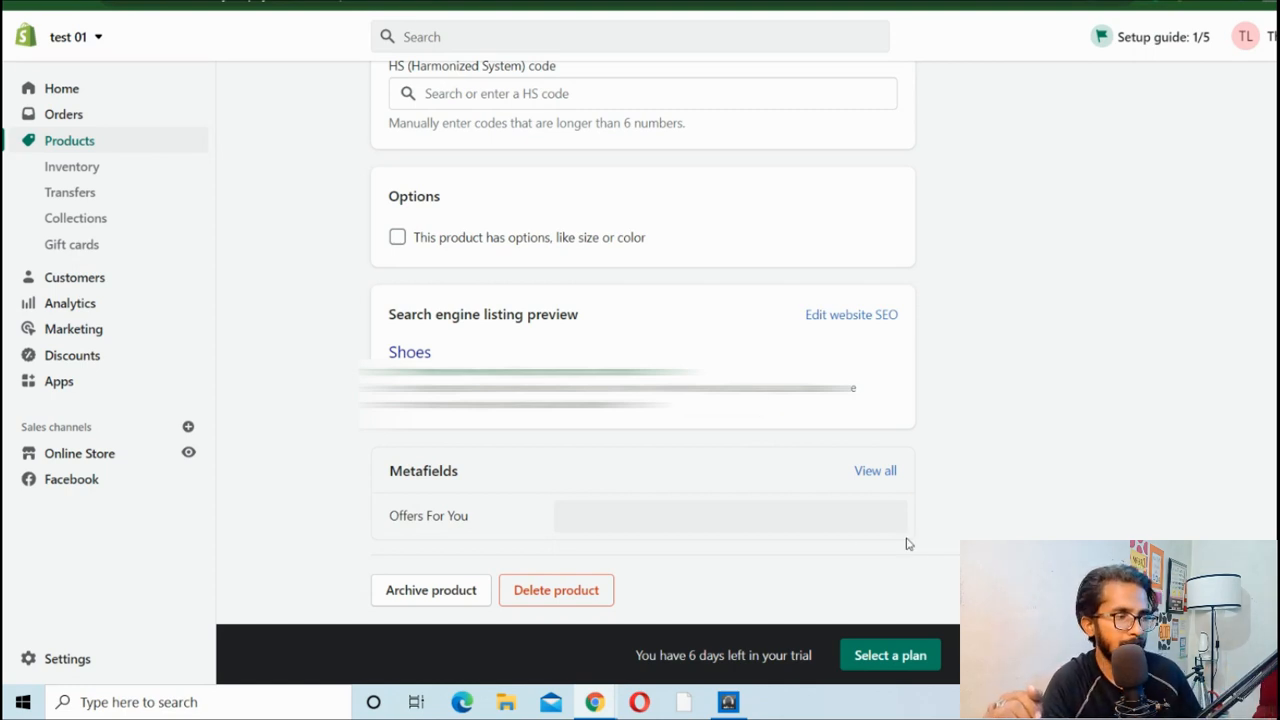
pyautogui.click(870, 530)
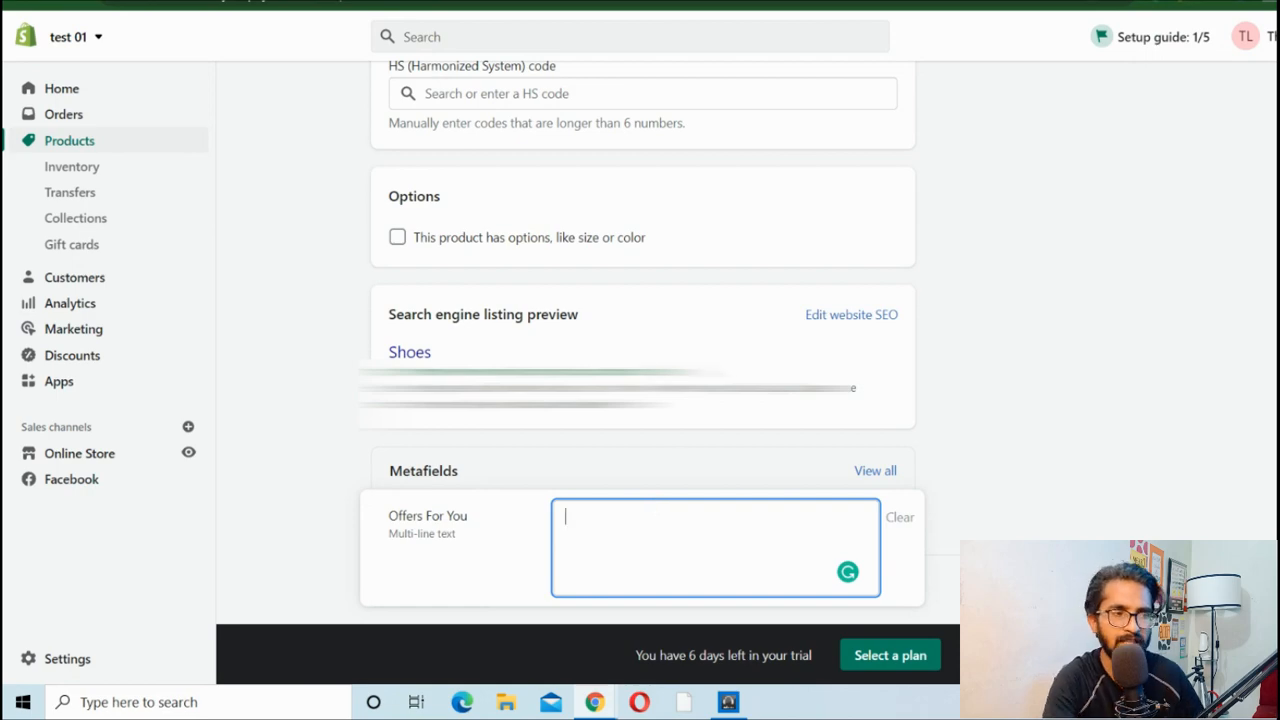
pyautogui.scroll(5, 640, 350)
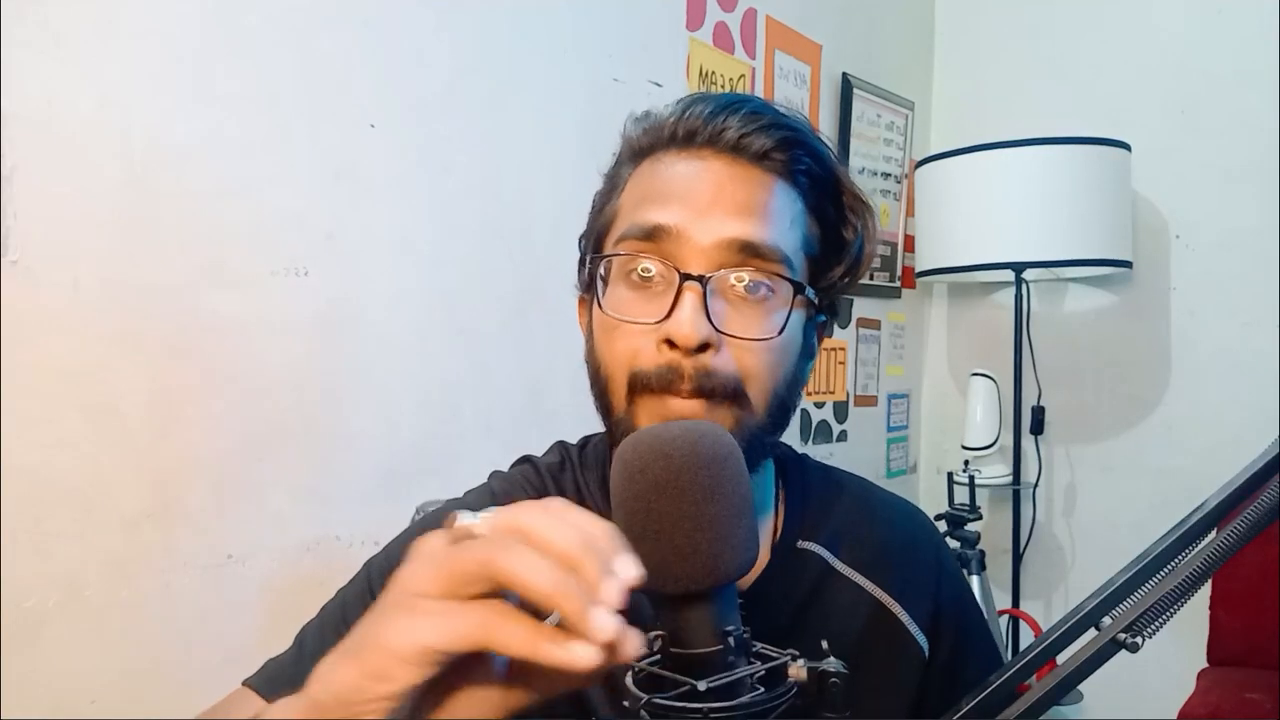